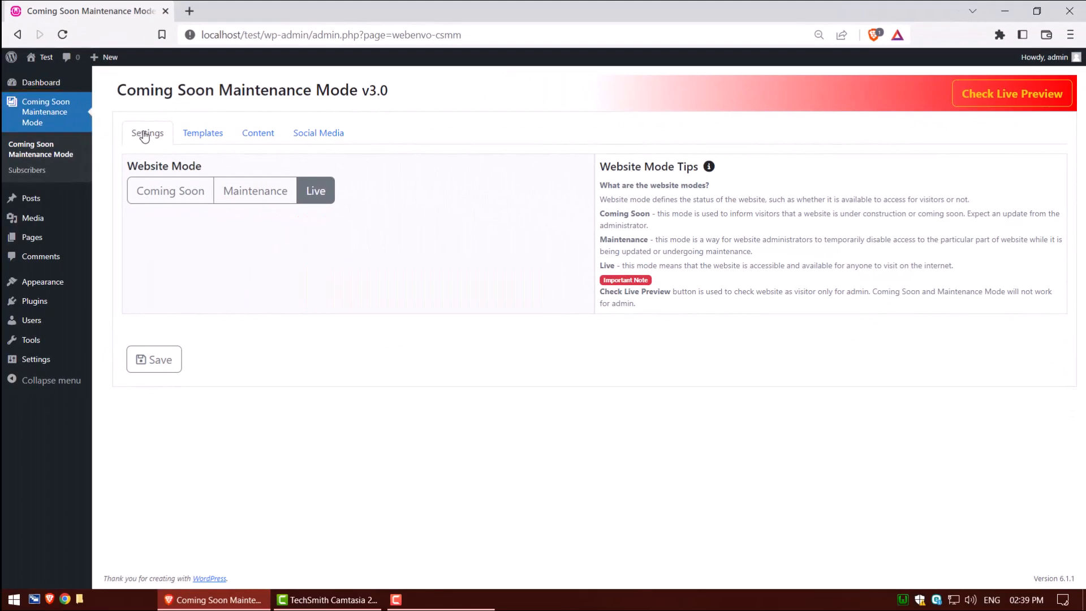
- Switch the website mode to Coming Soon and save the setting
{"action": "left_click", "coordinate": [257, 193]}
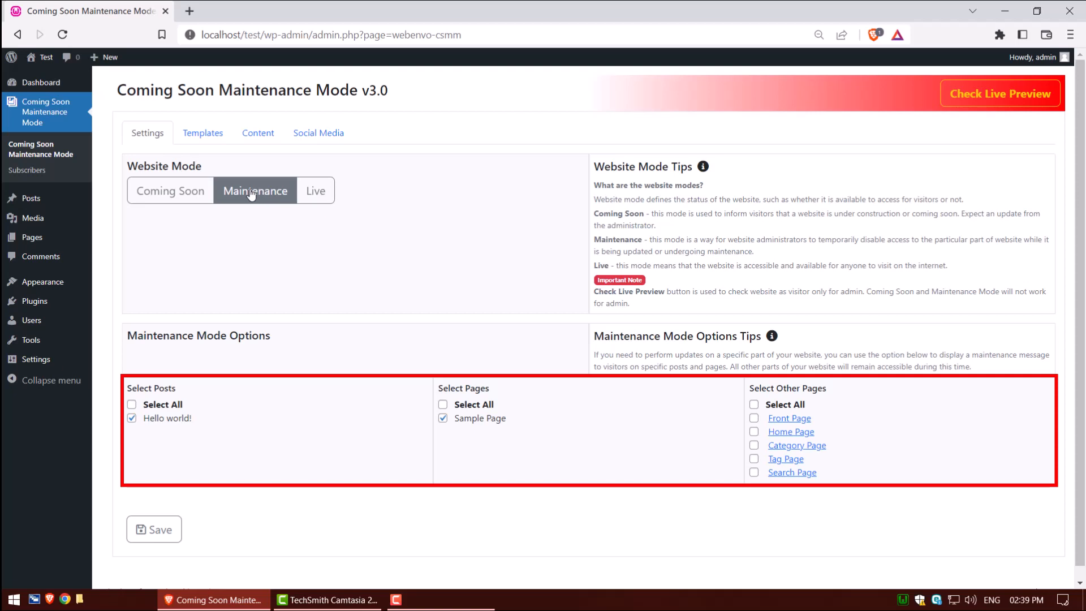
{"action": "left_click", "coordinate": [167, 193]}
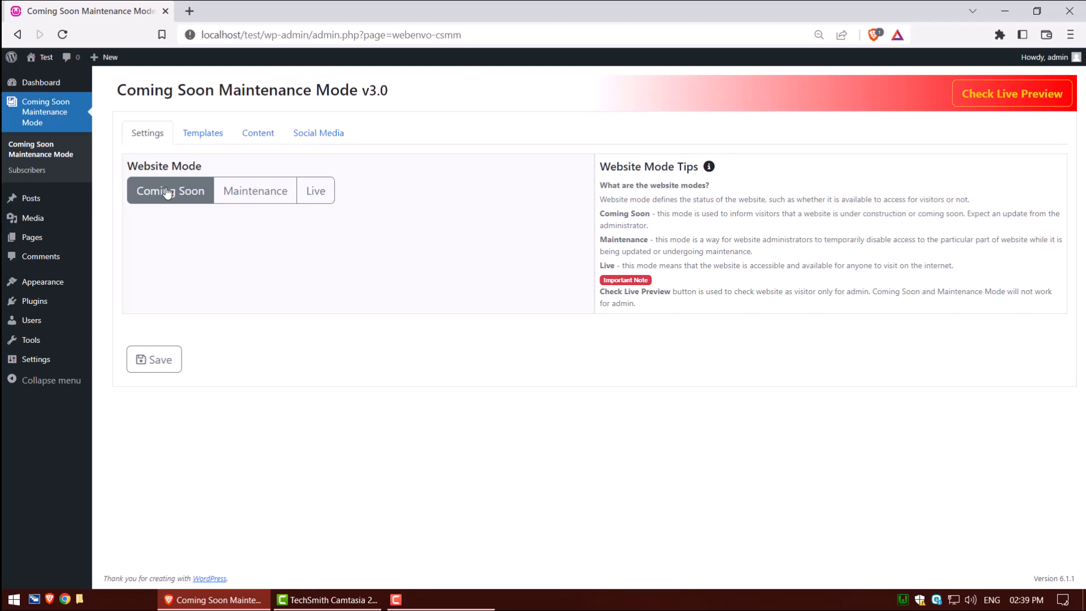
{"action": "left_click", "coordinate": [155, 362]}
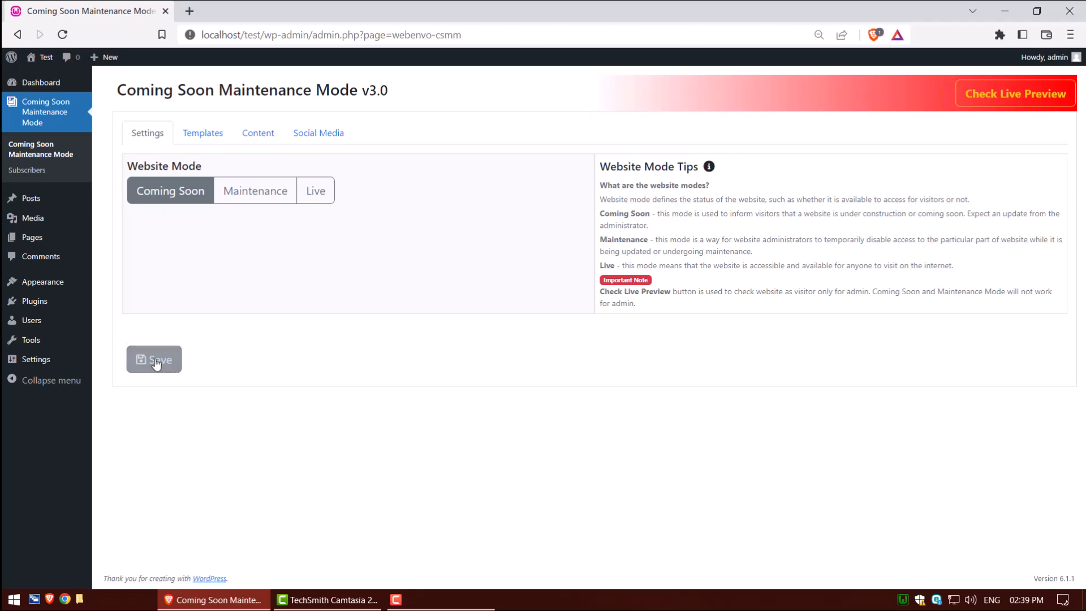
- Open the live preview of the site and return to the plugin settings
{"action": "left_click", "coordinate": [987, 94]}
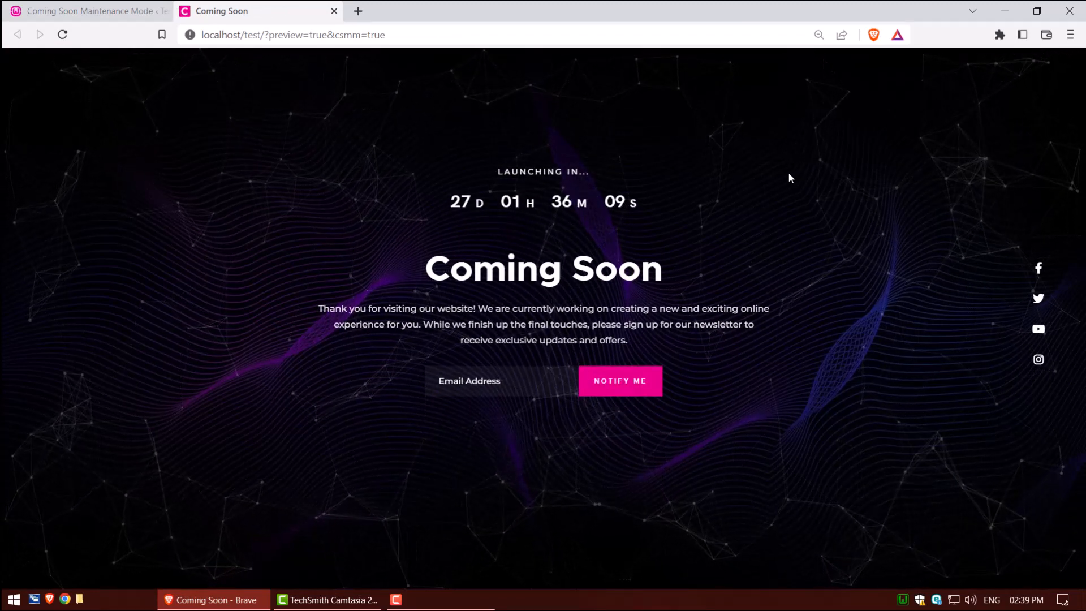
{"action": "left_click", "coordinate": [108, 12]}
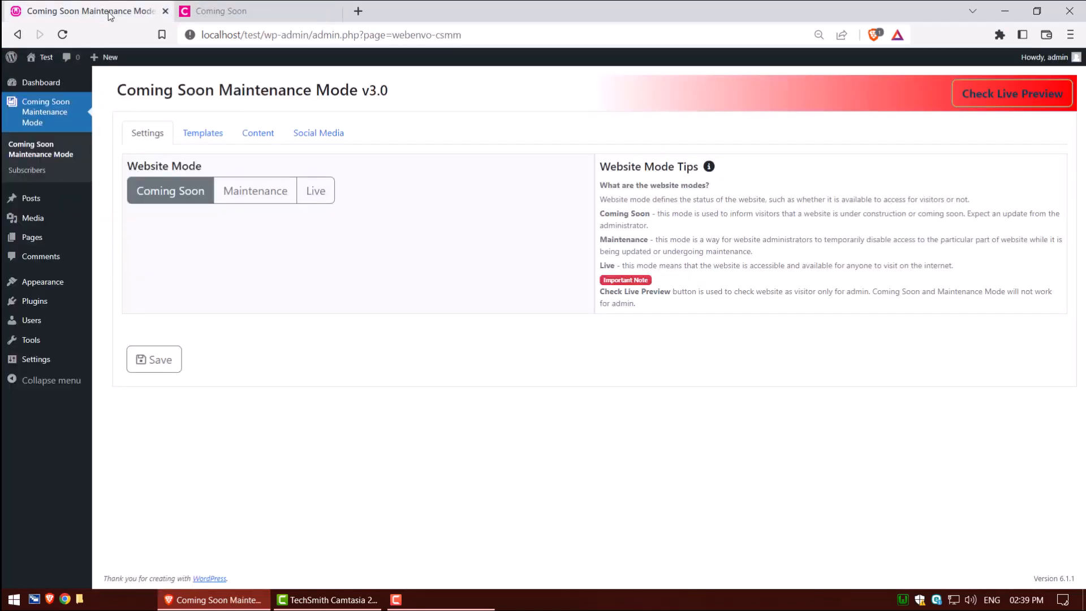
- Browse the available templates and activate Template 2
{"action": "left_click", "coordinate": [206, 136]}
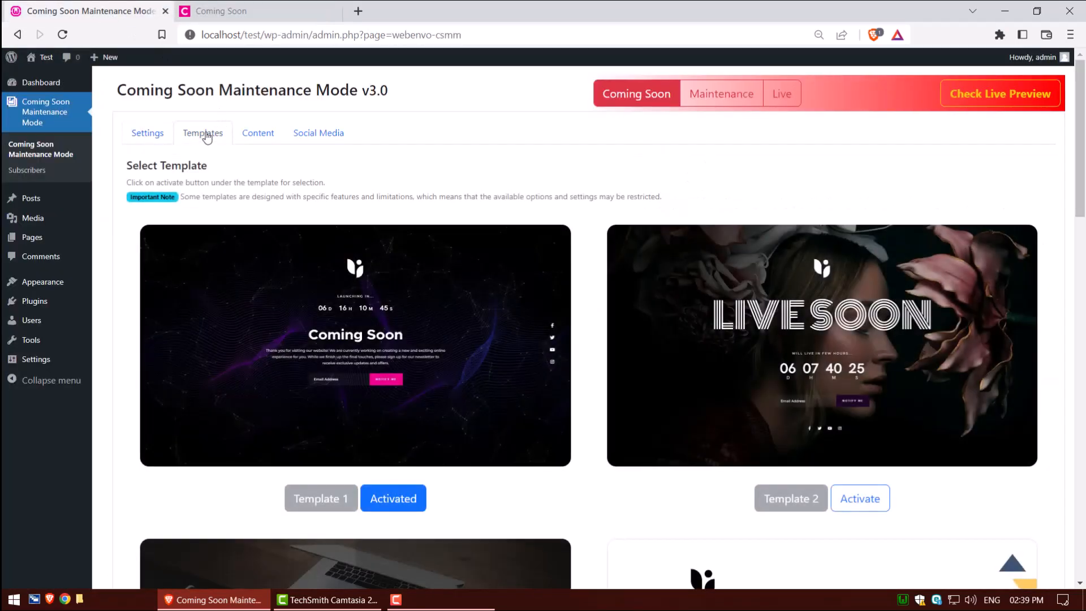
{"action": "scroll", "coordinate": [589, 230], "scroll_direction": "down", "scroll_amount": 20}
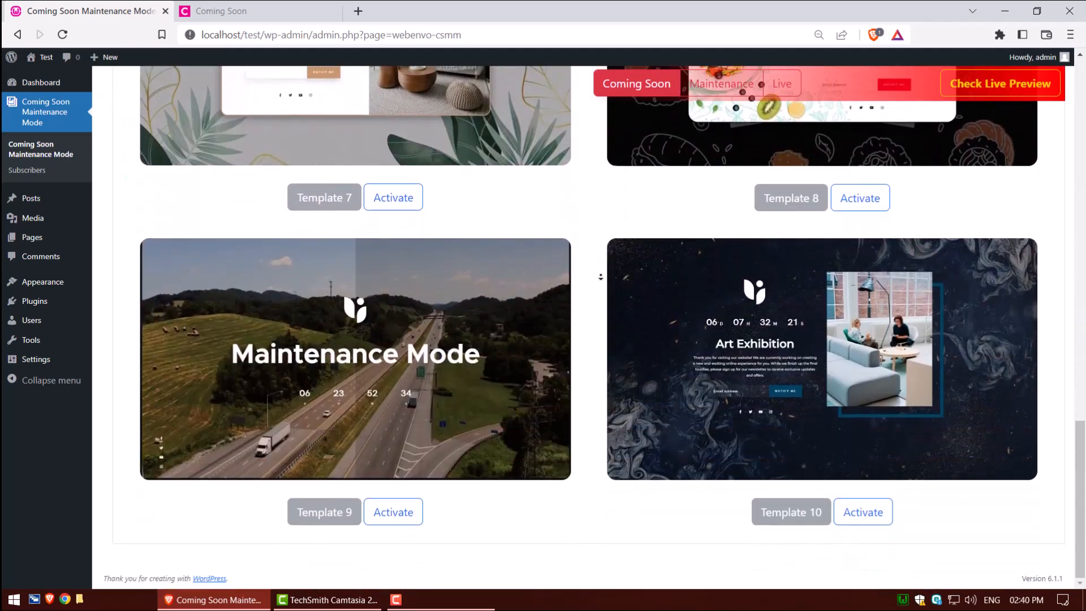
{"action": "scroll", "coordinate": [601, 276], "scroll_direction": "up", "scroll_amount": 11}
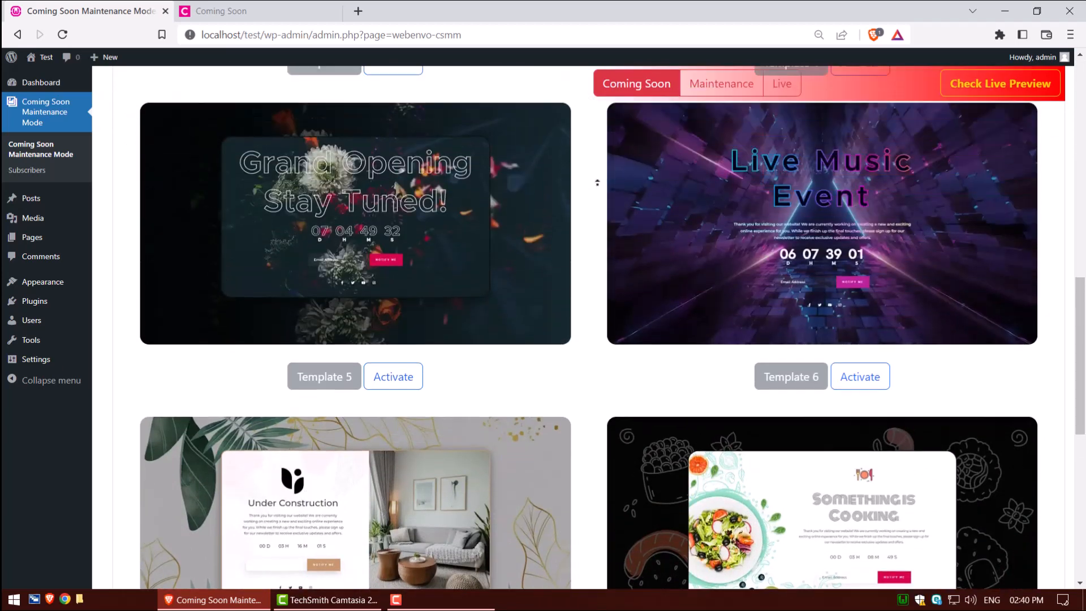
{"action": "scroll", "coordinate": [597, 182], "scroll_direction": "up", "scroll_amount": 13}
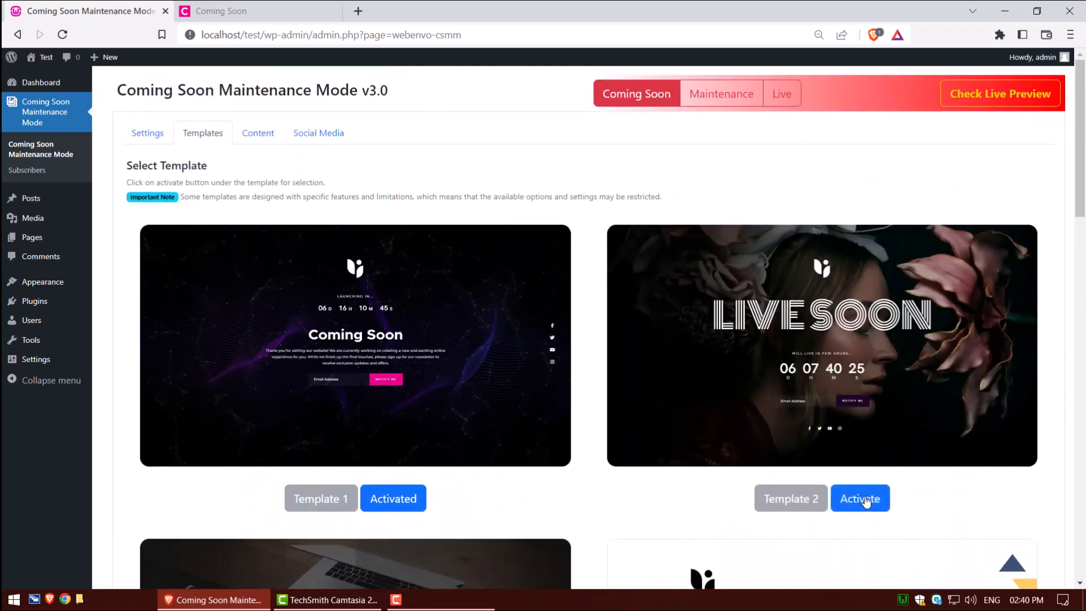
{"action": "left_click", "coordinate": [865, 500]}
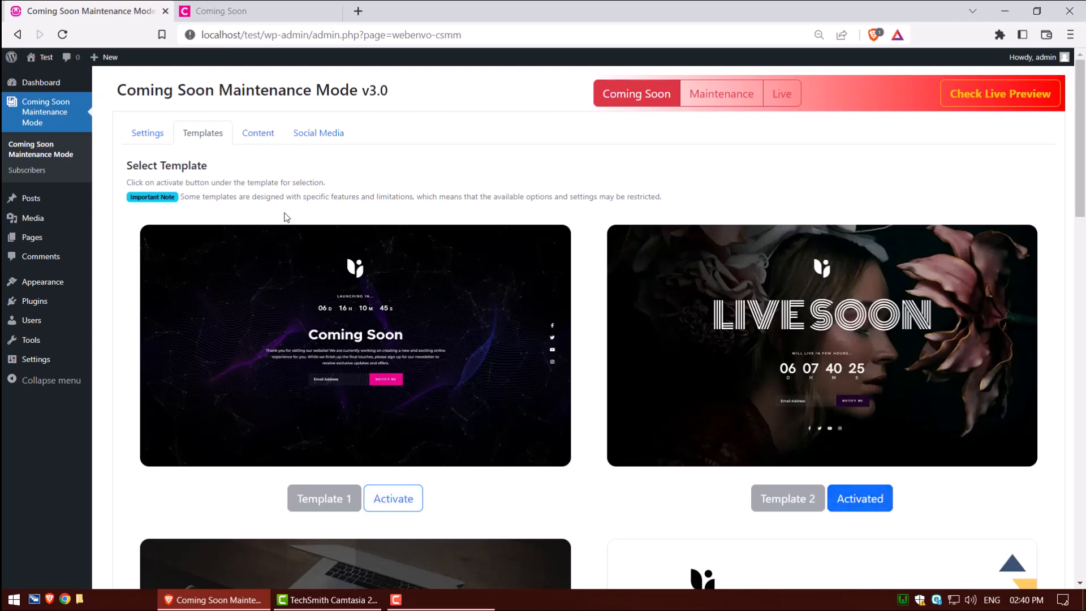
- Upload the webenvo logo from the media library as the page logo
{"action": "left_click", "coordinate": [261, 137]}
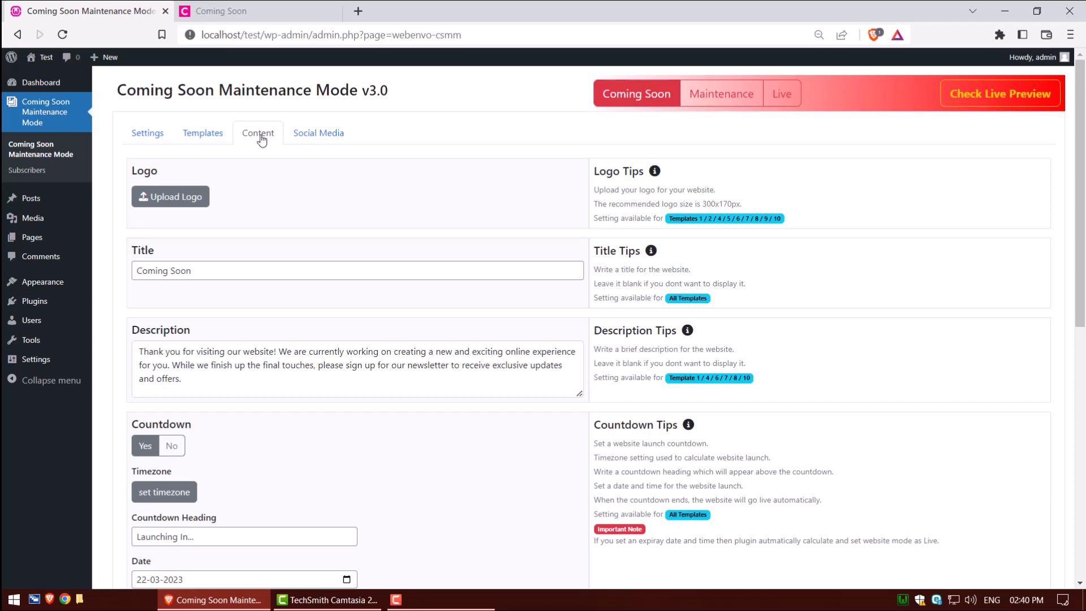
{"action": "left_click", "coordinate": [168, 197]}
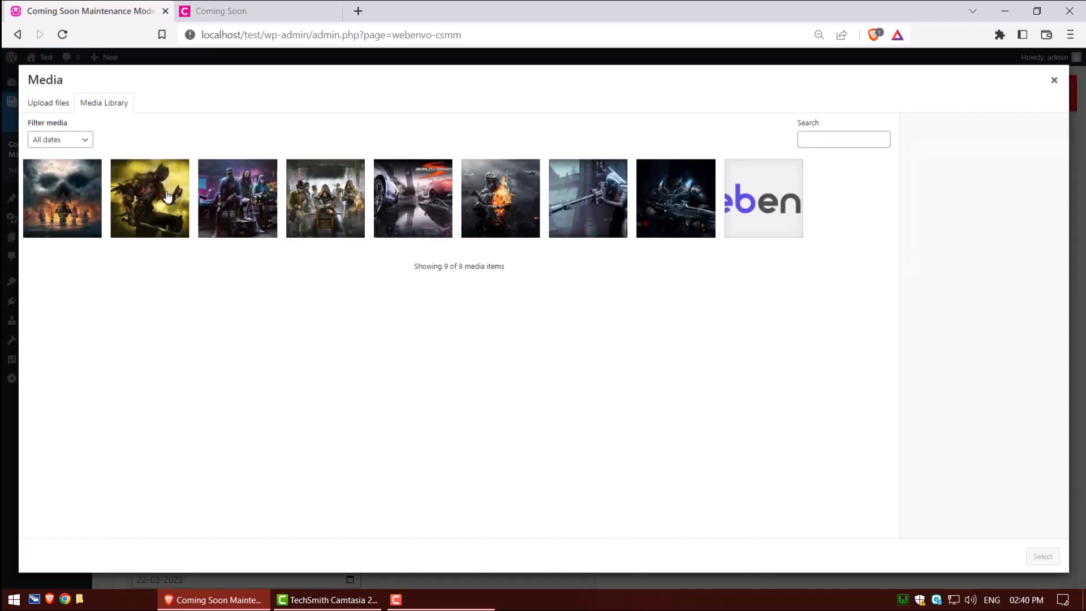
{"action": "left_click", "coordinate": [754, 211]}
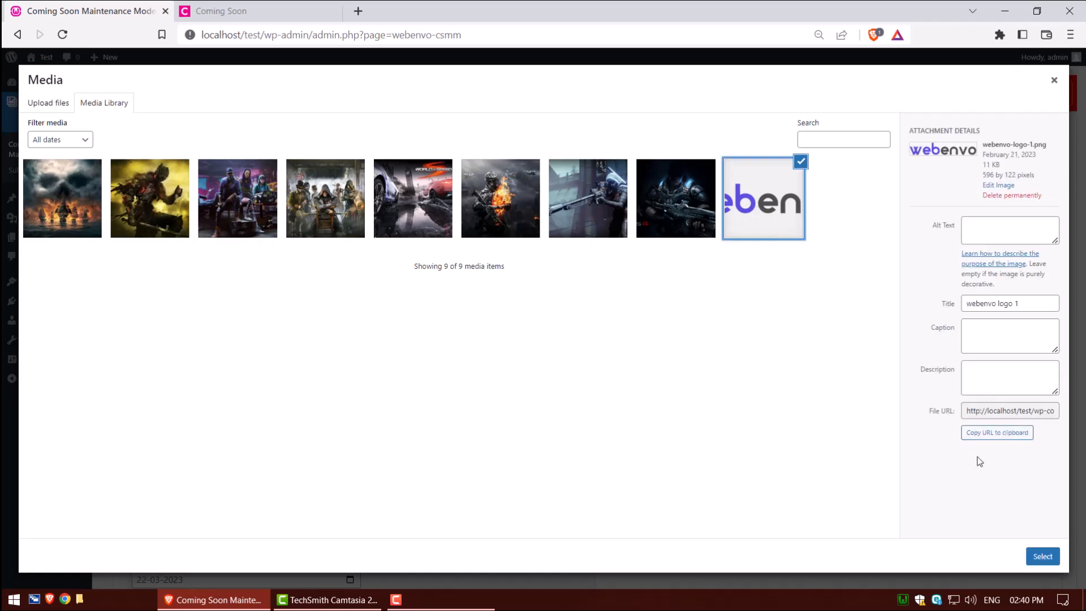
{"action": "left_click", "coordinate": [1042, 556]}
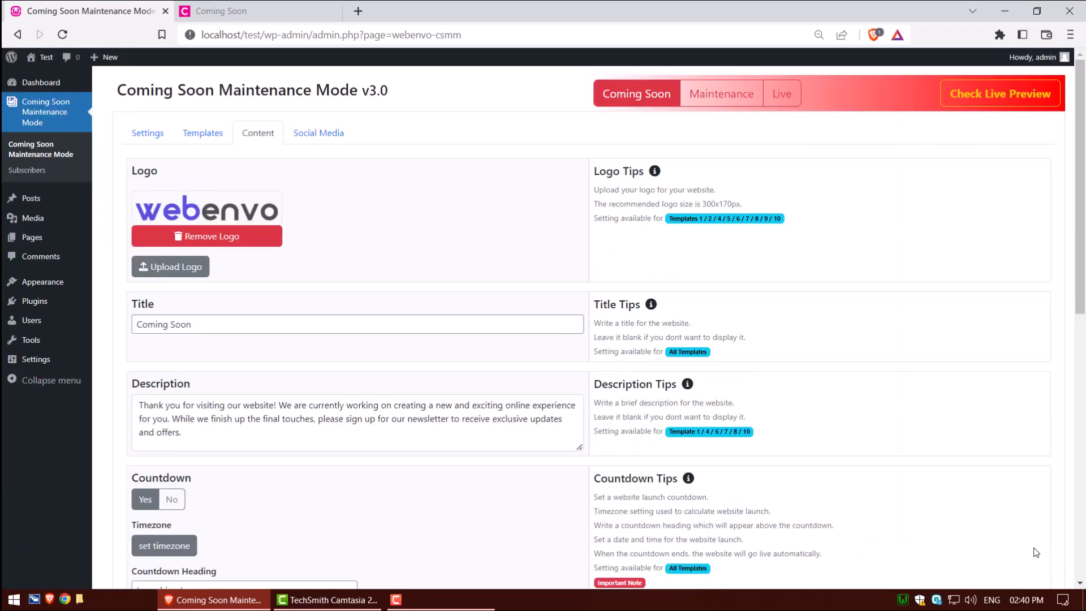
- Examine the Title, Description and Countdown fields of the content settings
{"action": "left_click", "coordinate": [222, 322]}
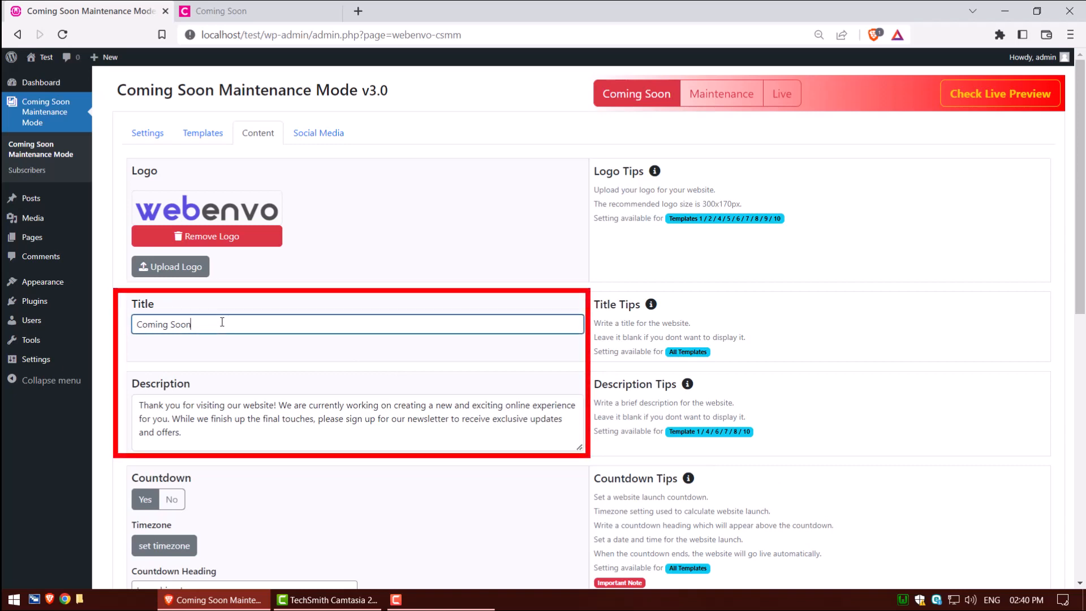
{"action": "left_click", "coordinate": [210, 439]}
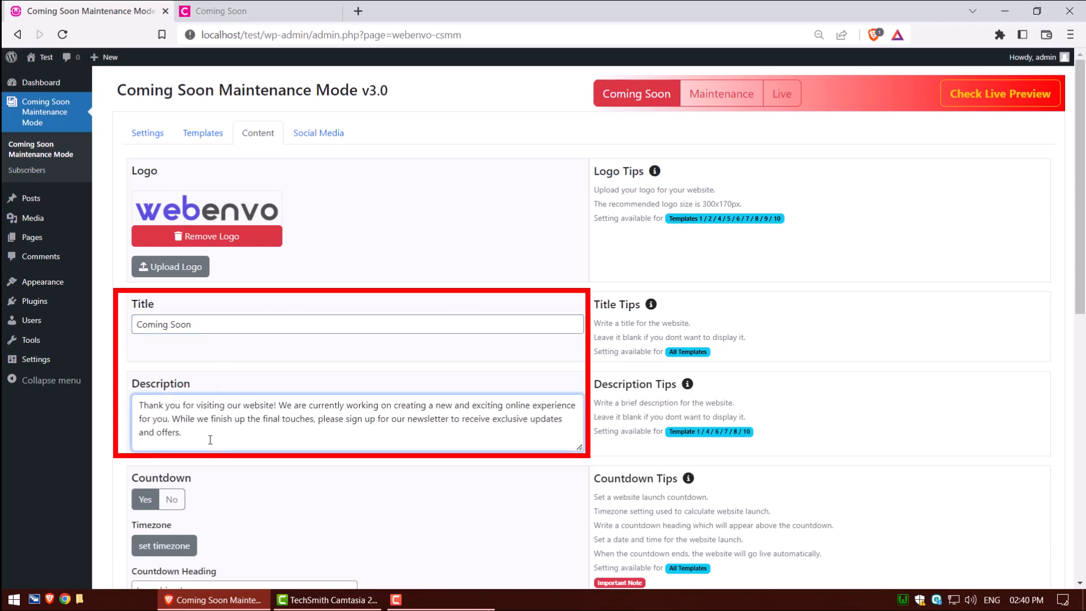
{"action": "left_click", "coordinate": [149, 501]}
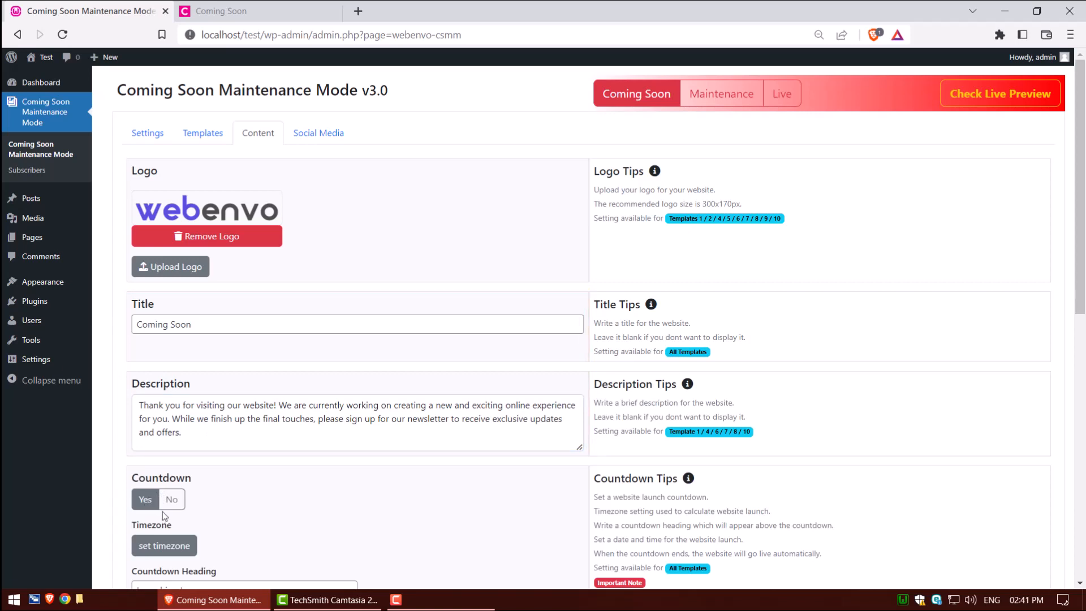
- Set the site timezone to UTC+5:30 in General Settings, save it, and return to the plugin
{"action": "left_click", "coordinate": [164, 545]}
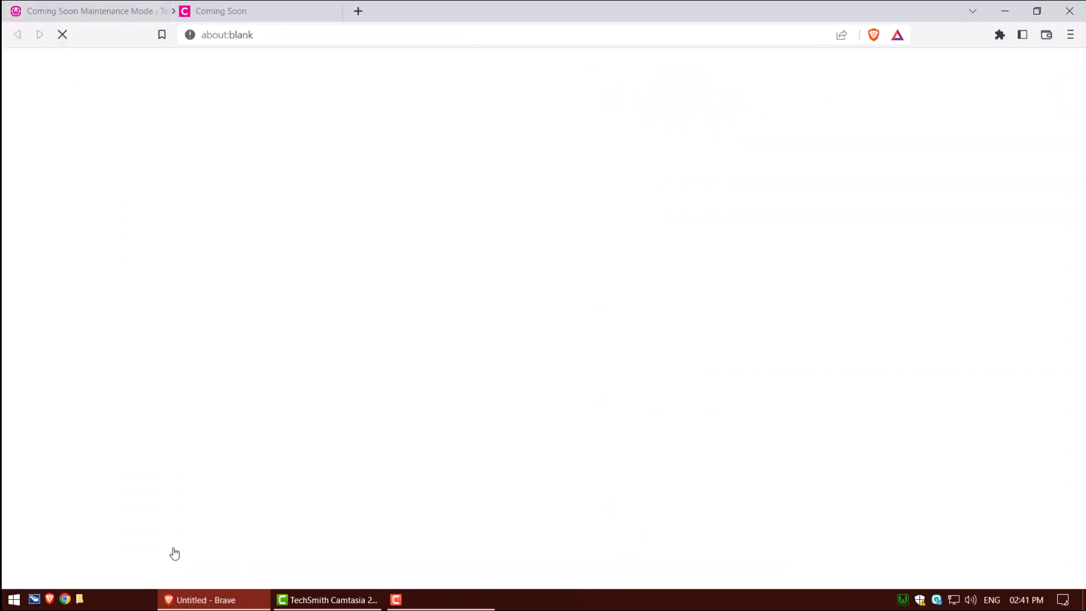
{"action": "left_click", "coordinate": [290, 159]}
{"action": "left_click", "coordinate": [271, 383]}
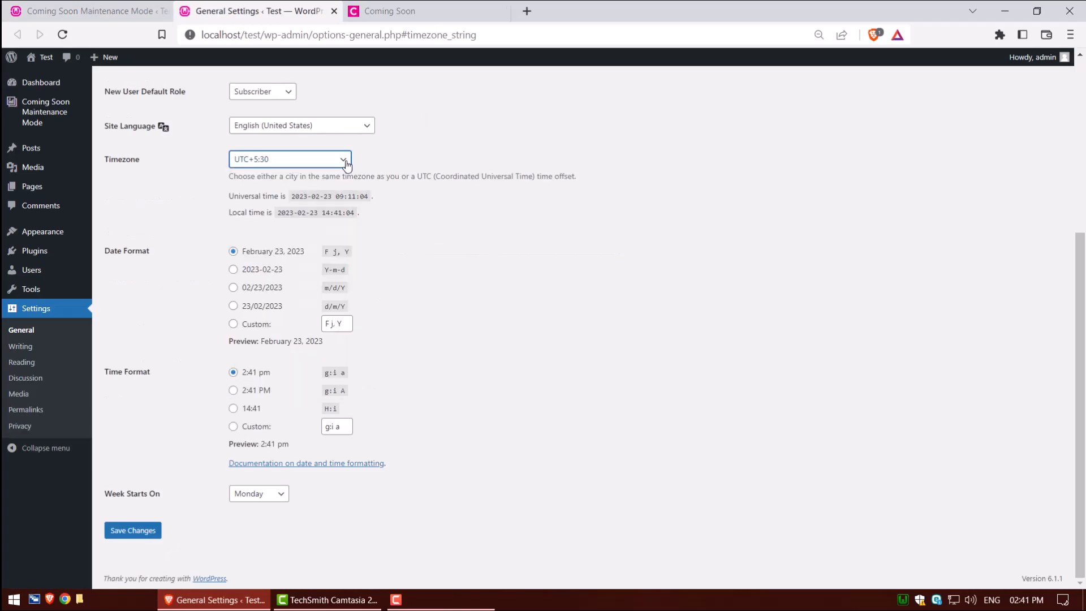
{"action": "left_click", "coordinate": [133, 530]}
{"action": "left_click", "coordinate": [84, 11]}
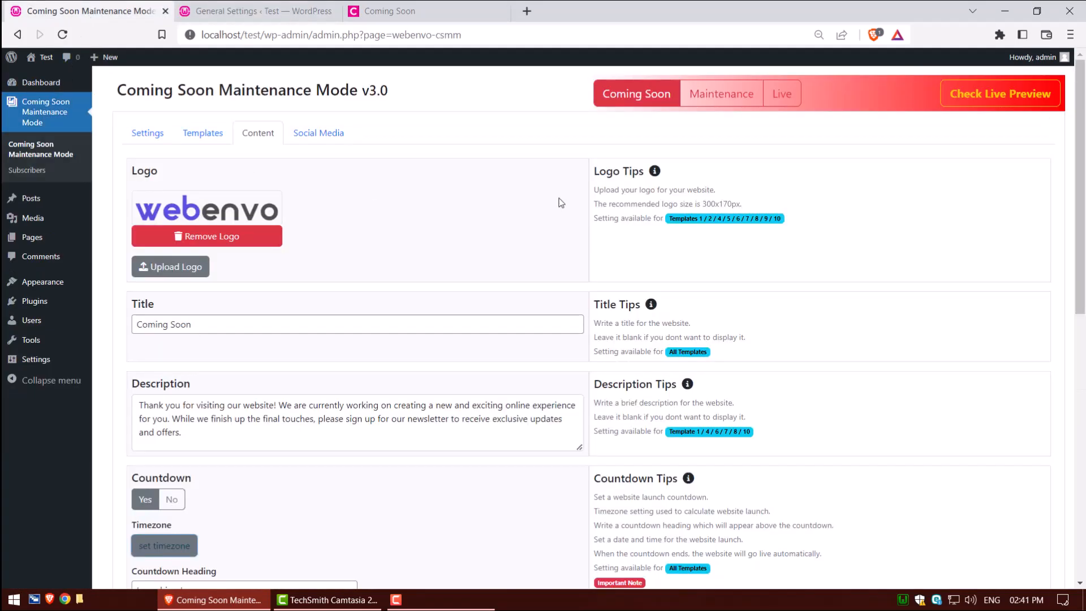
- Set the countdown launch date to 23-03-2023
{"action": "scroll", "coordinate": [1083, 192], "scroll_direction": "down", "scroll_amount": 1}
{"action": "left_click_drag", "start_coordinate": [1083, 192], "coordinate": [1084, 371]}
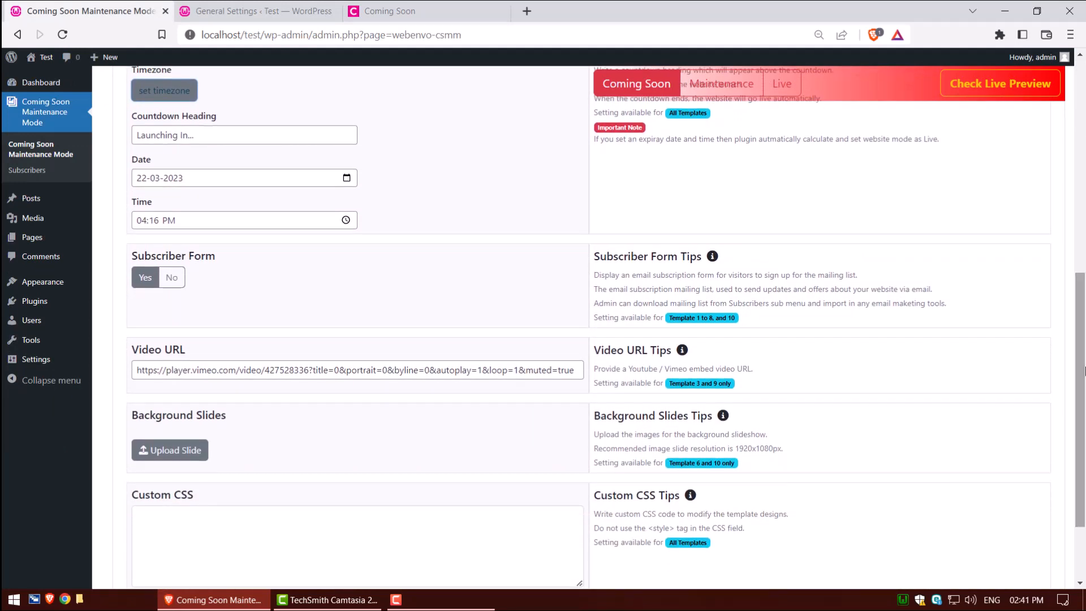
{"action": "left_click", "coordinate": [228, 136]}
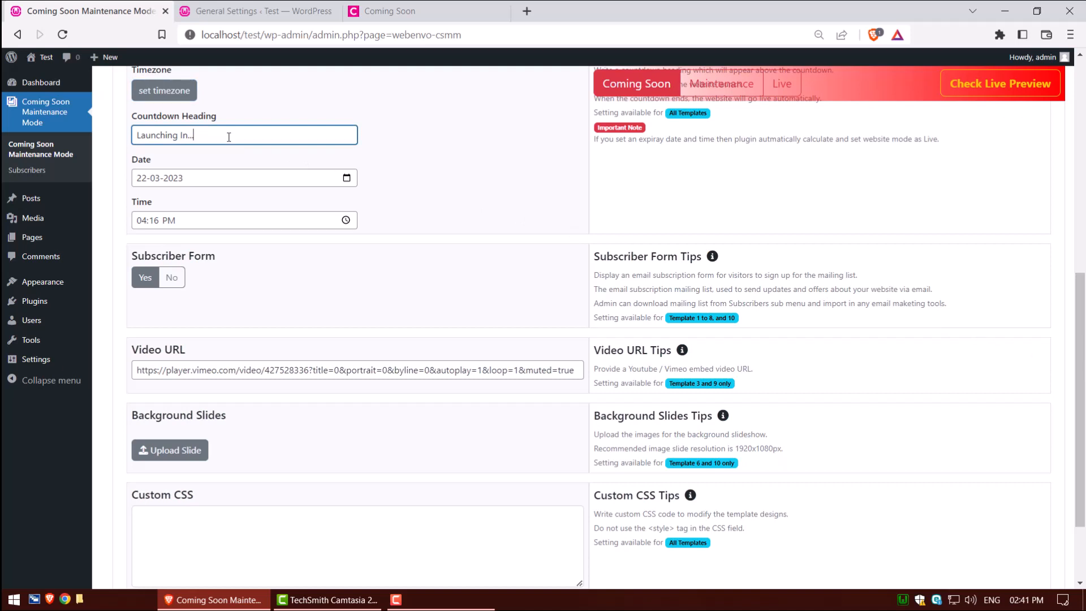
{"action": "left_click", "coordinate": [217, 179]}
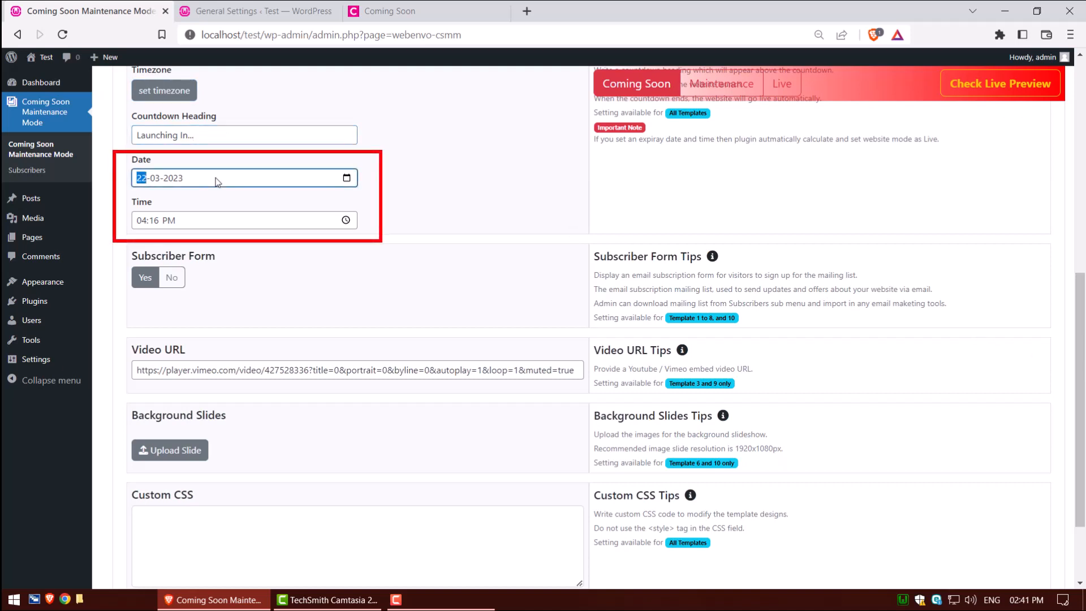
{"action": "type", "text": "23"}
- Review the time, subscriber form, video URL and custom CSS fields, then save the content settings
{"action": "left_click", "coordinate": [217, 223]}
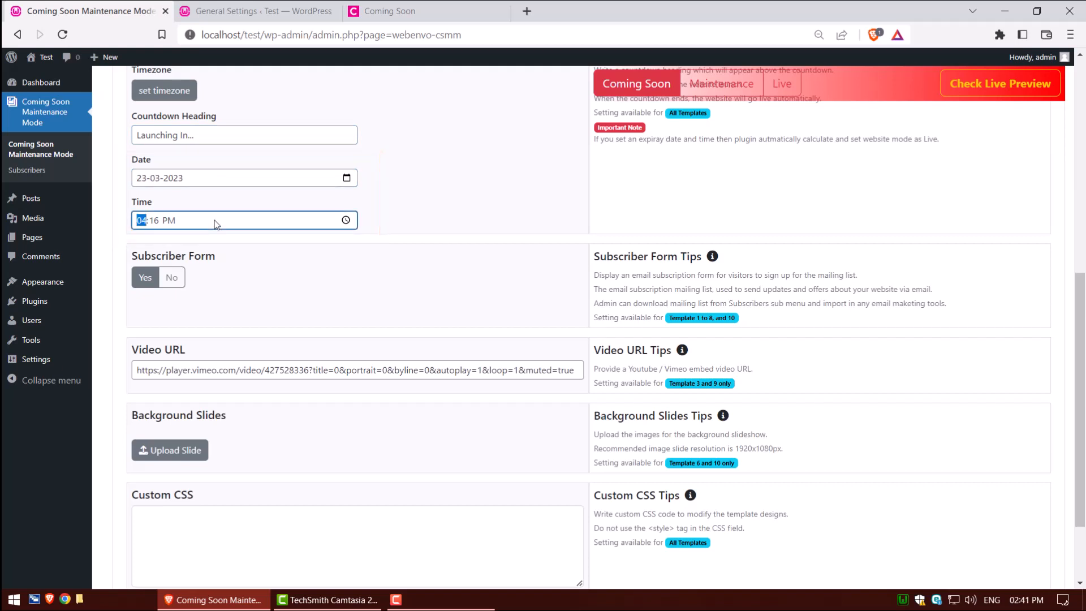
{"action": "left_click", "coordinate": [149, 281]}
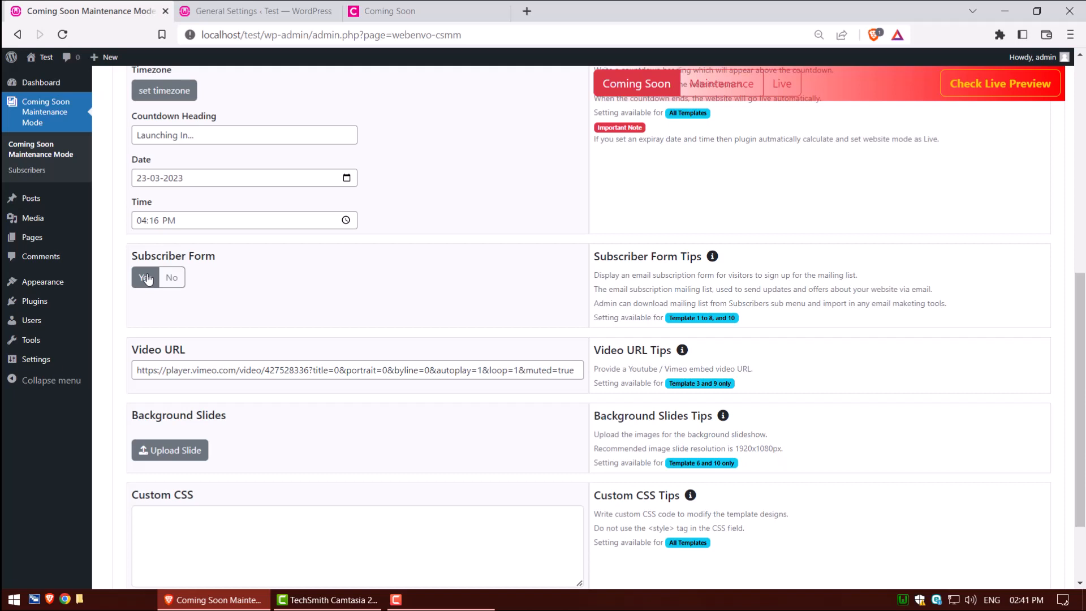
{"action": "left_click", "coordinate": [191, 368]}
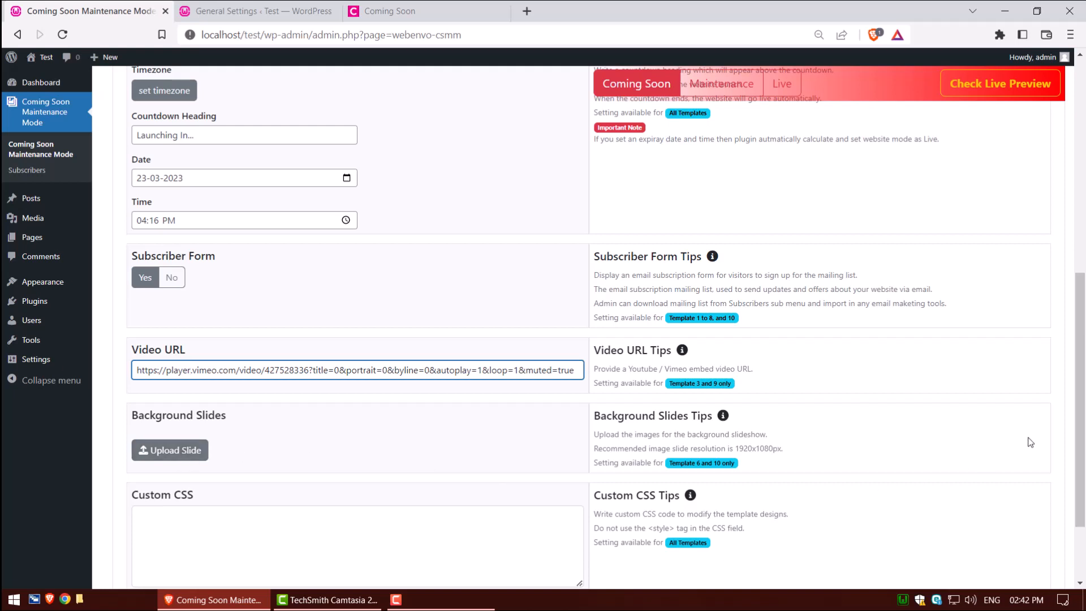
{"action": "scroll", "coordinate": [1081, 487], "scroll_direction": "down", "scroll_amount": 2}
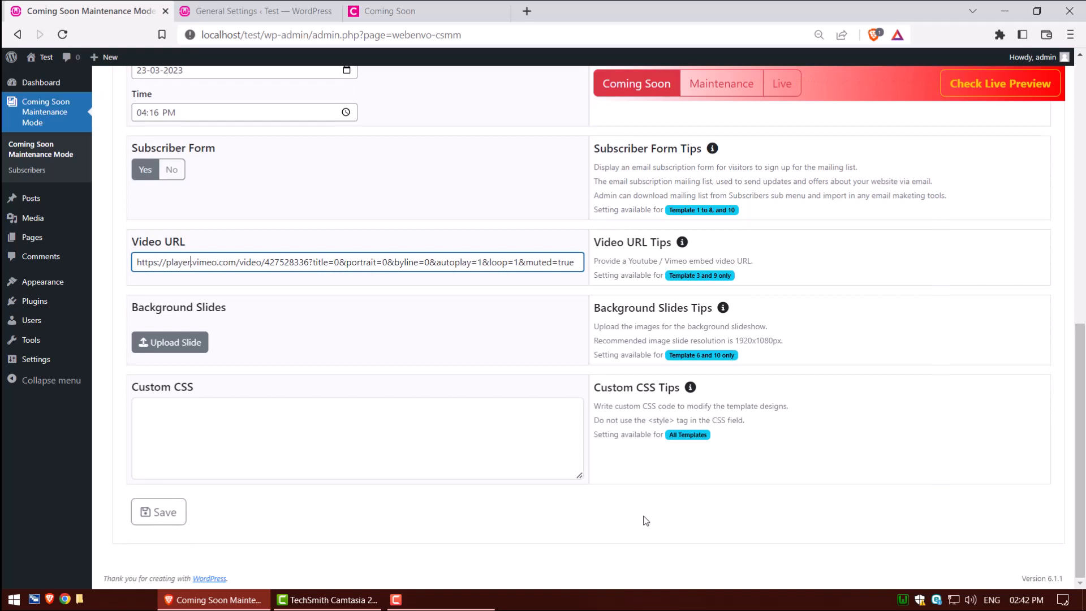
{"action": "left_click", "coordinate": [150, 412]}
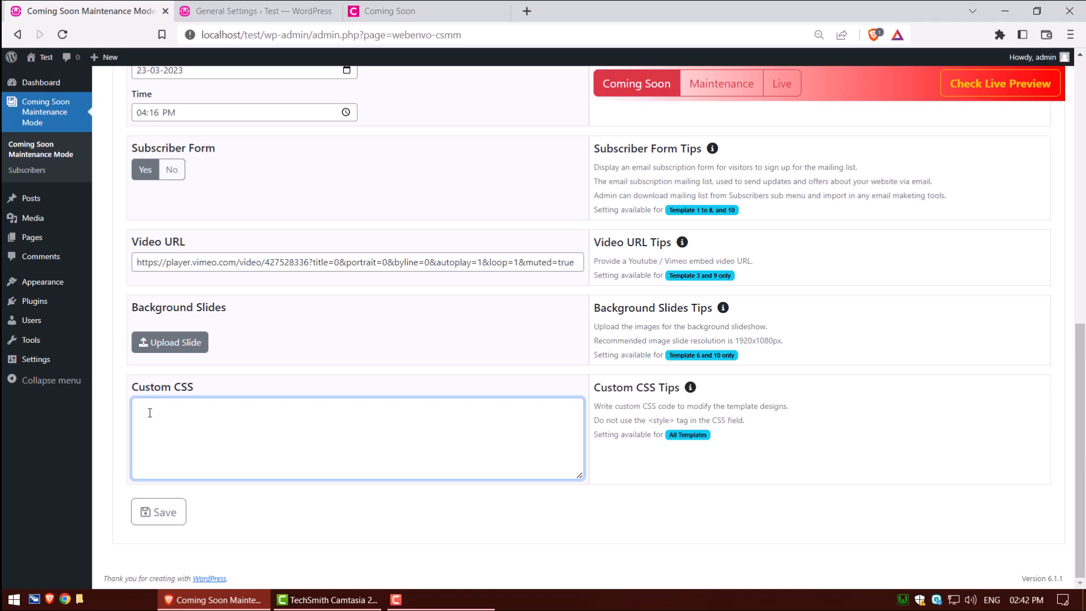
{"action": "left_click", "coordinate": [157, 515]}
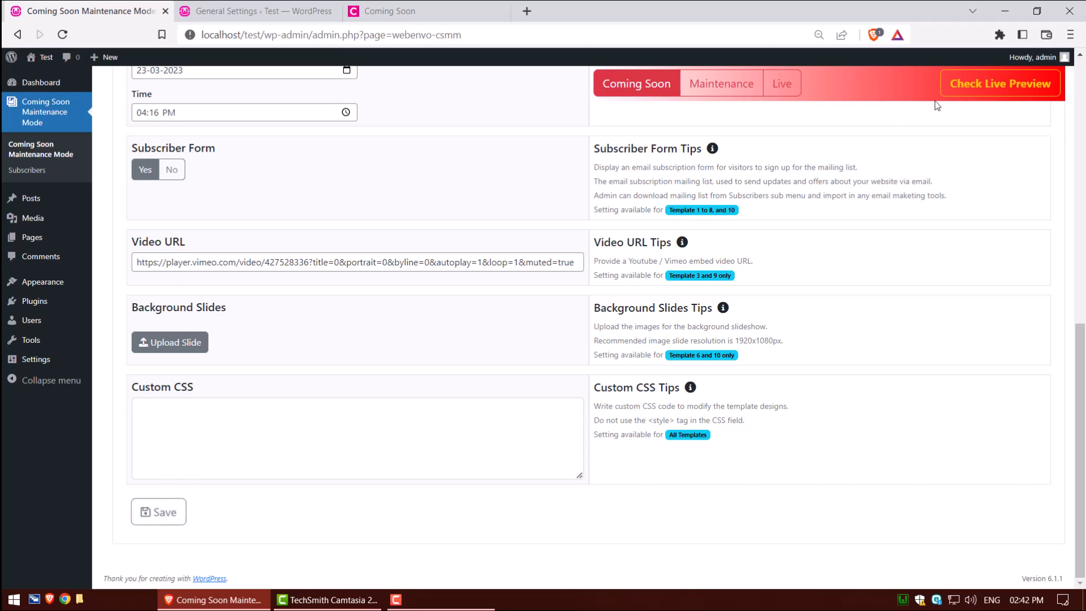
- Preview the updated coming soon page, close the extra settings tab, and return to the plugin
{"action": "left_click", "coordinate": [968, 88]}
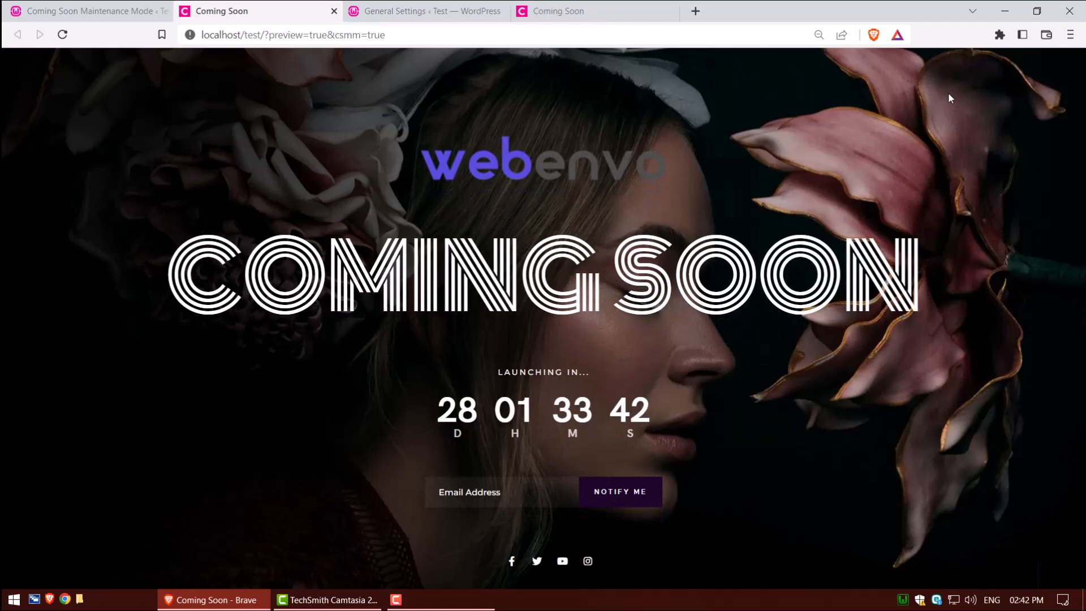
{"action": "left_click", "coordinate": [502, 11]}
{"action": "left_click", "coordinate": [502, 12]}
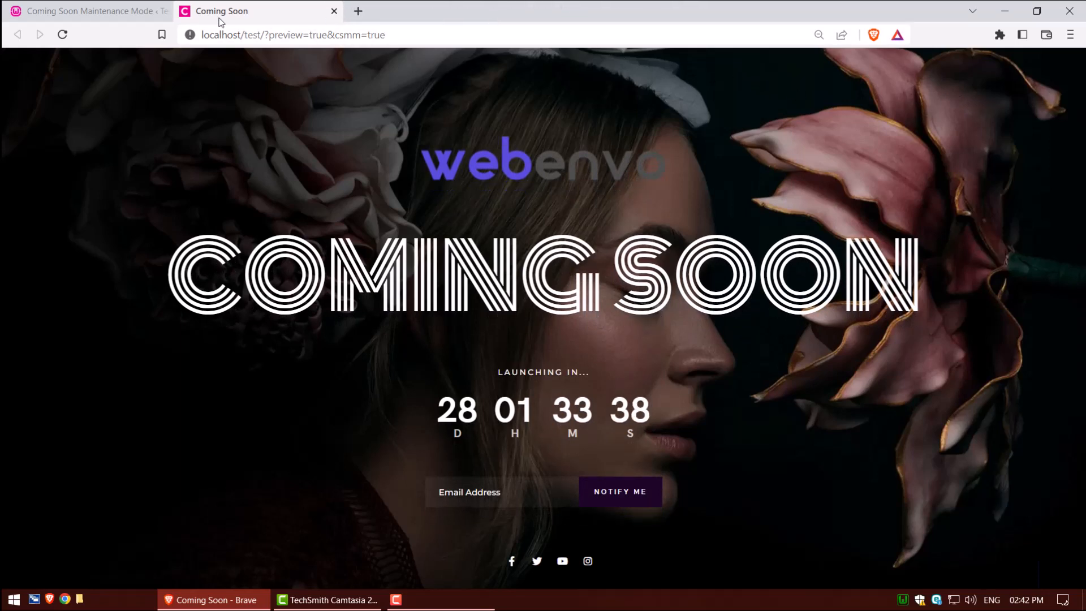
{"action": "left_click", "coordinate": [117, 14]}
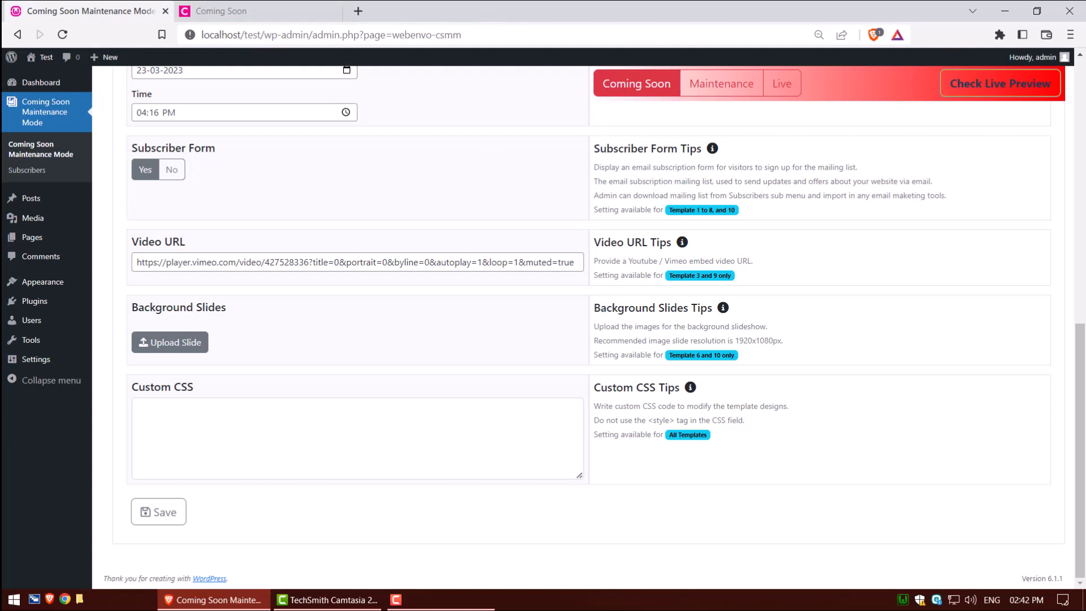
- Open the Social Media settings and review the Facebook, Twitter, YouTube and Instagram link fields
{"action": "left_click_drag", "start_coordinate": [1080, 452], "coordinate": [1070, 37]}
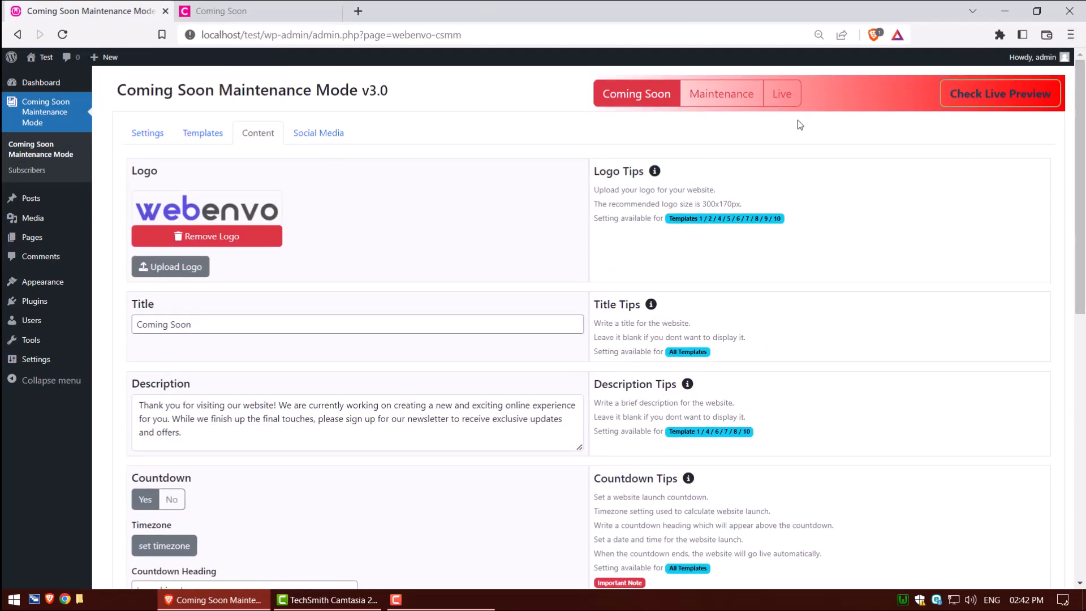
{"action": "left_click", "coordinate": [317, 135]}
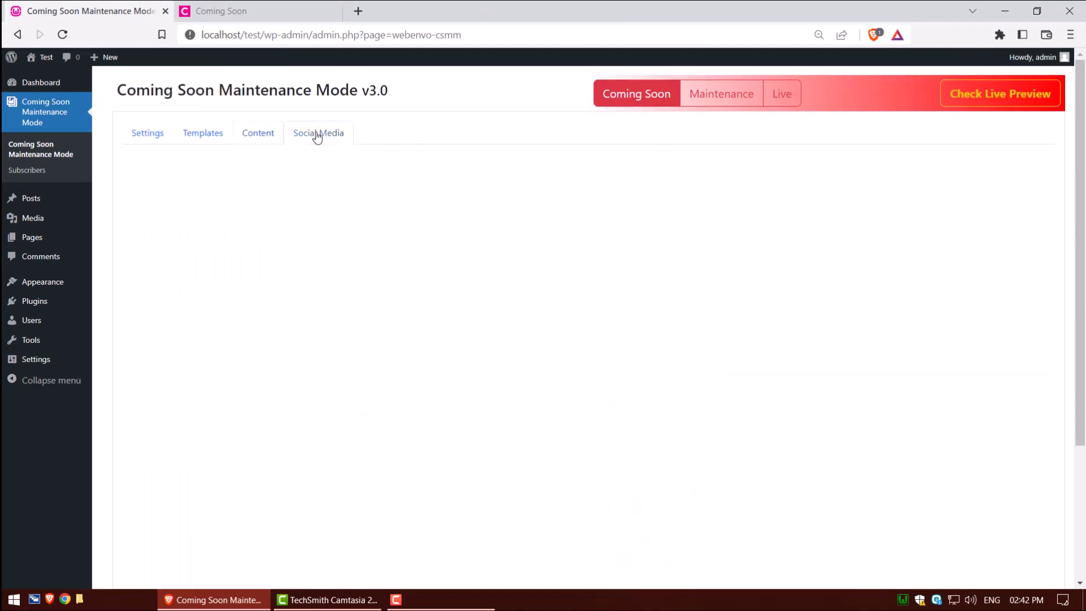
{"action": "left_click", "coordinate": [290, 207]}
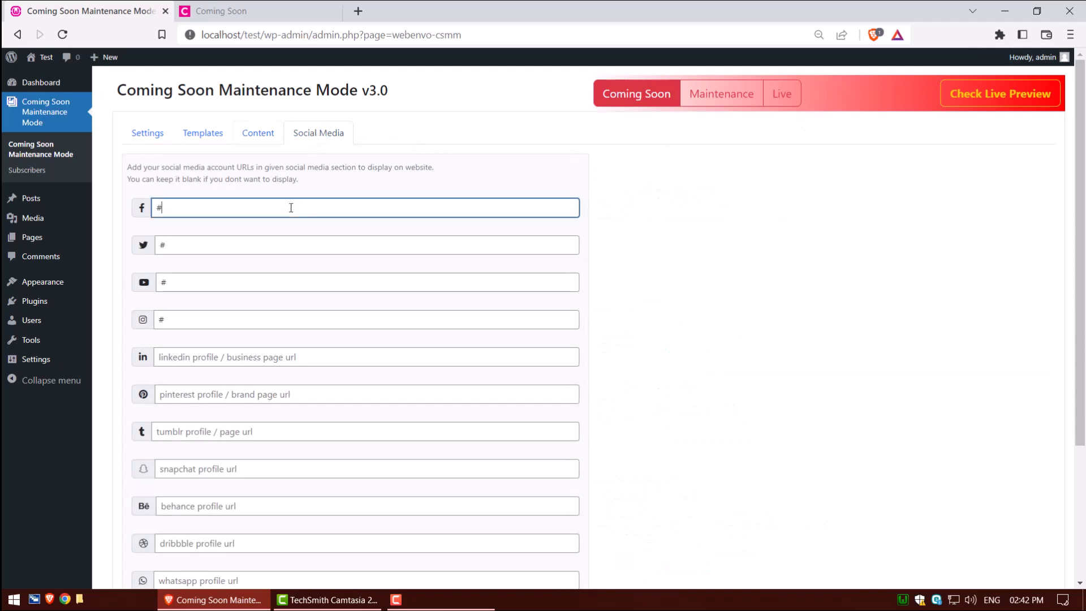
{"action": "left_click", "coordinate": [271, 243]}
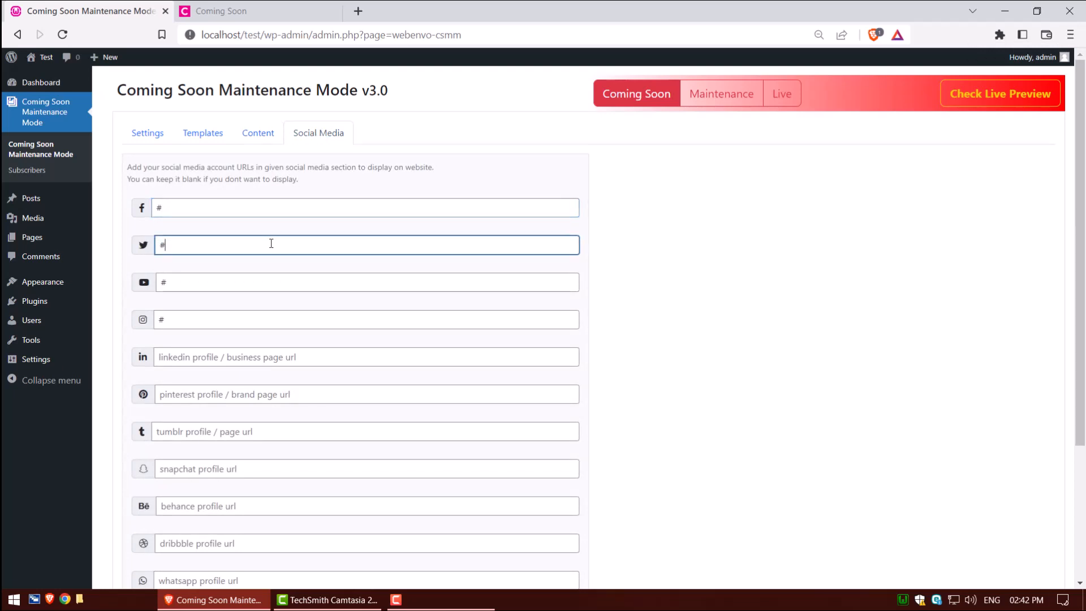
{"action": "left_click", "coordinate": [255, 281]}
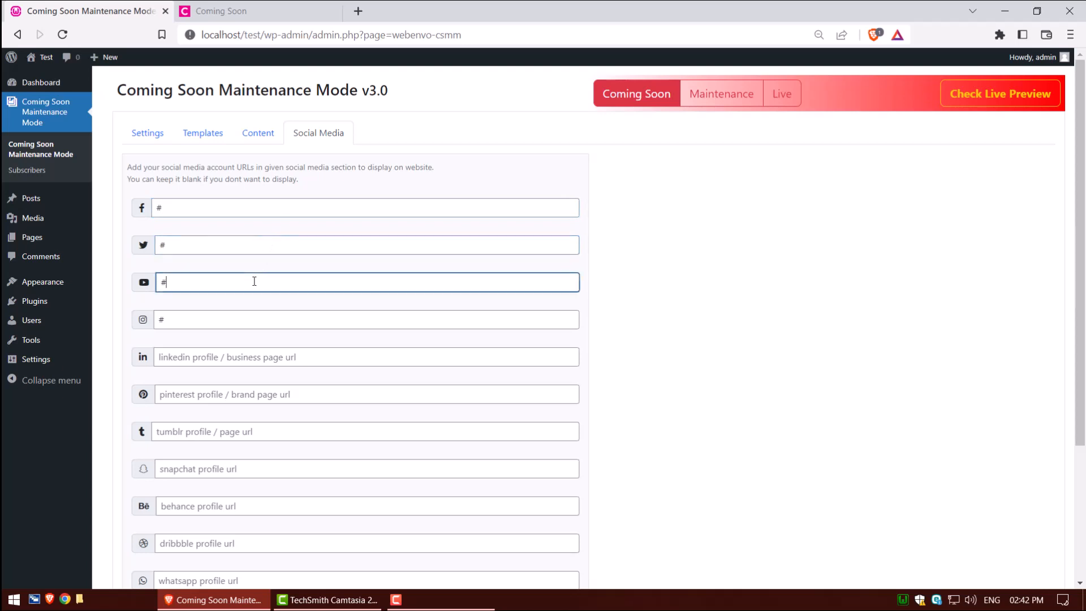
{"action": "left_click", "coordinate": [238, 318]}
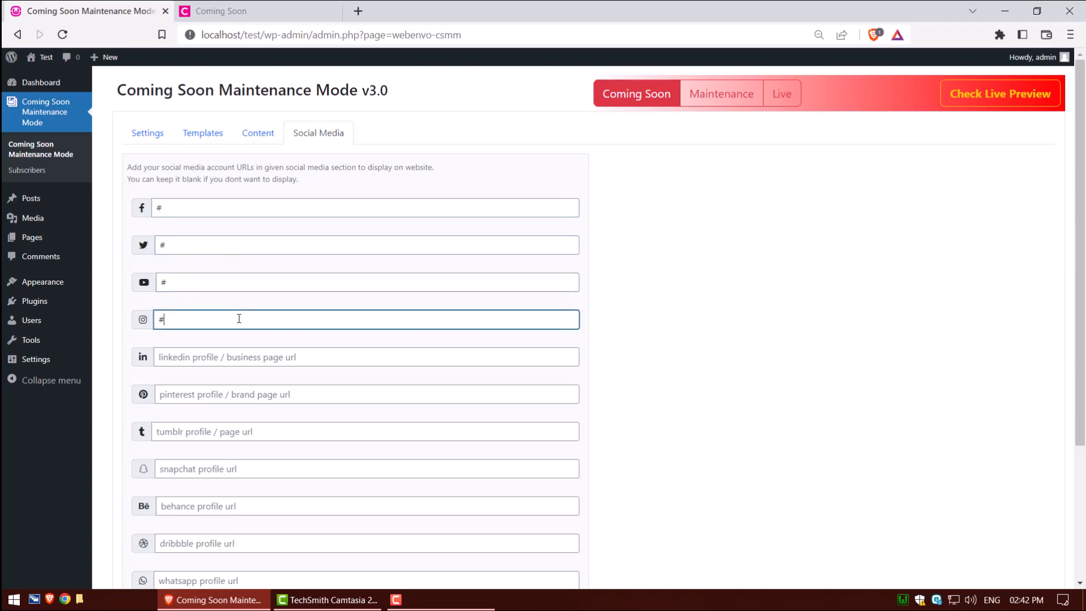
- Activate Template 10 in the plugin's template list
{"action": "left_click", "coordinate": [187, 133]}
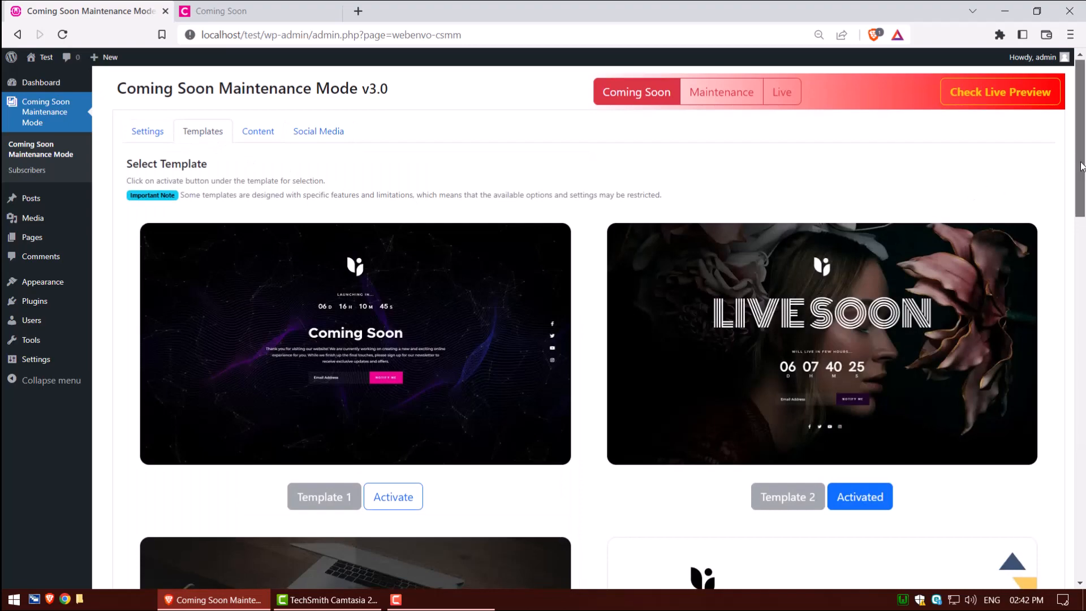
{"action": "left_click_drag", "start_coordinate": [1079, 189], "coordinate": [1083, 331]}
{"action": "scroll", "coordinate": [1083, 483], "scroll_direction": "down", "scroll_amount": 3}
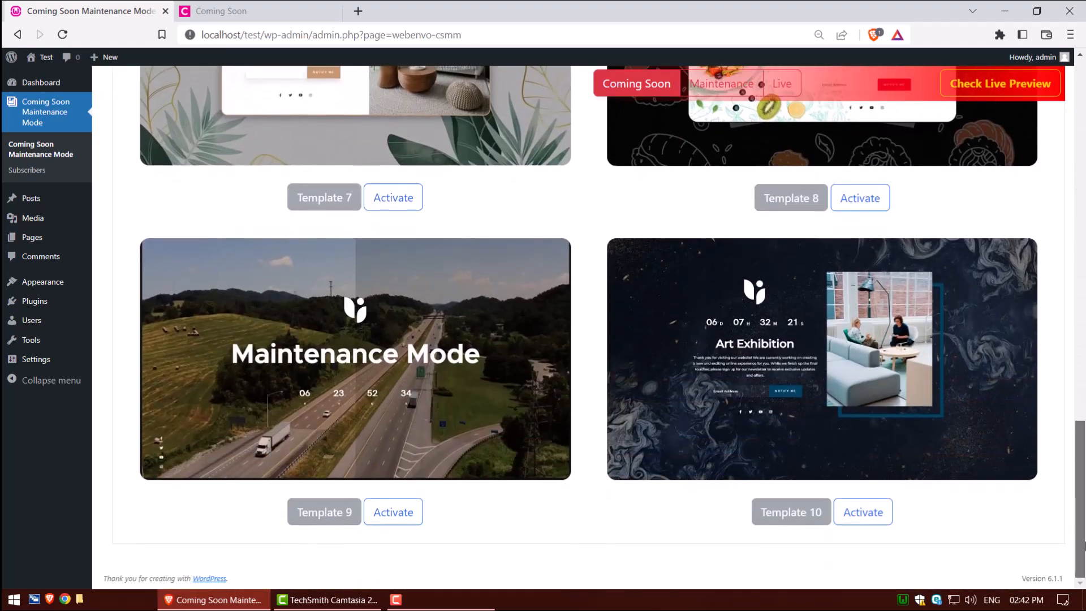
{"action": "left_click", "coordinate": [878, 512]}
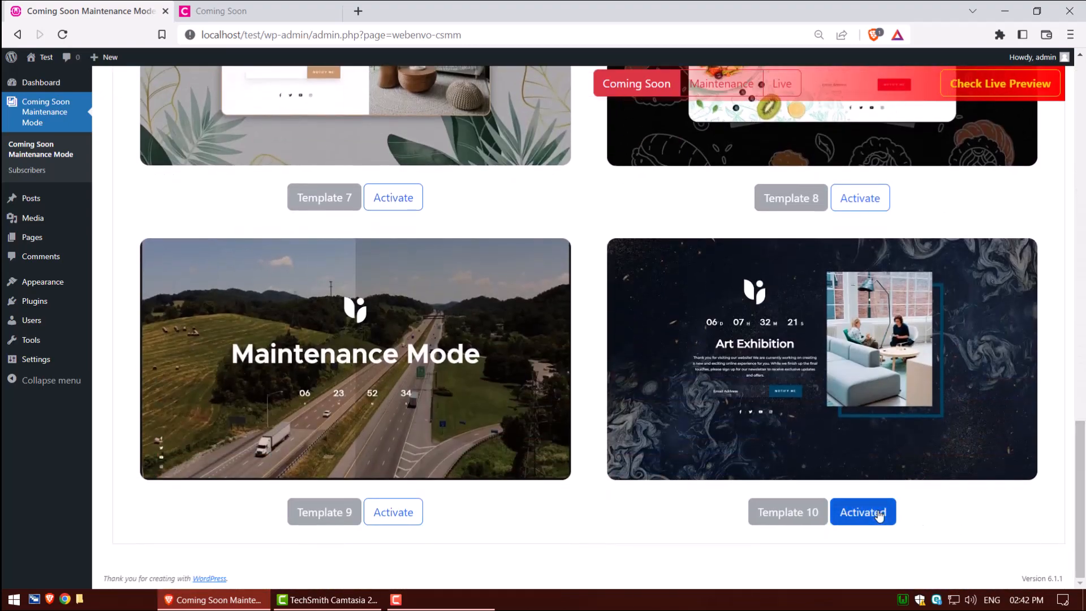
- Preview the coming soon page with the new template, then close the preview tab
{"action": "left_click", "coordinate": [998, 91]}
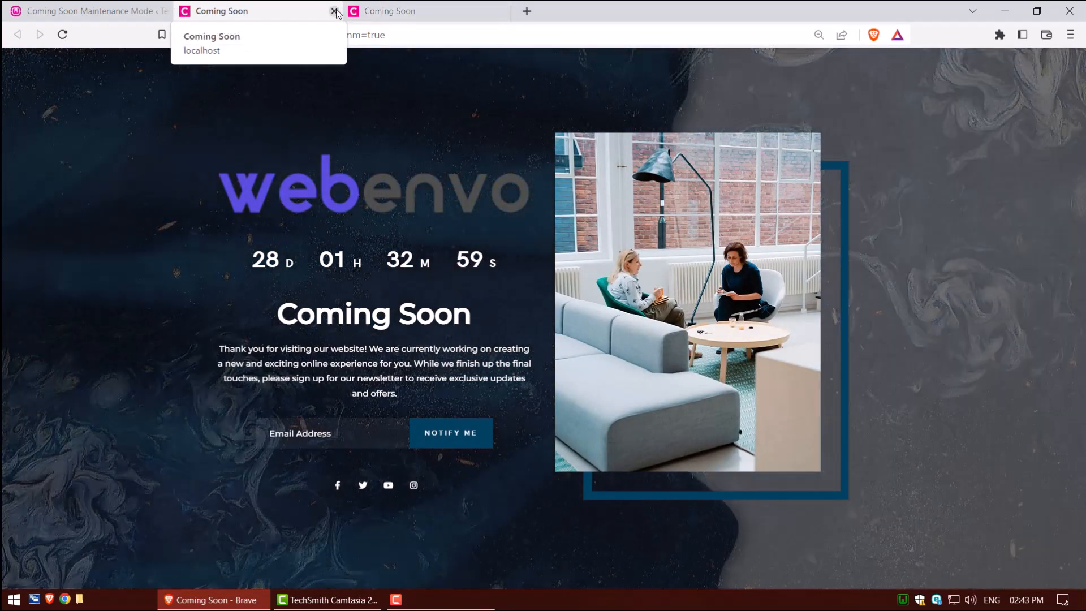
{"action": "left_click", "coordinate": [334, 11]}
{"action": "left_click", "coordinate": [334, 11]}
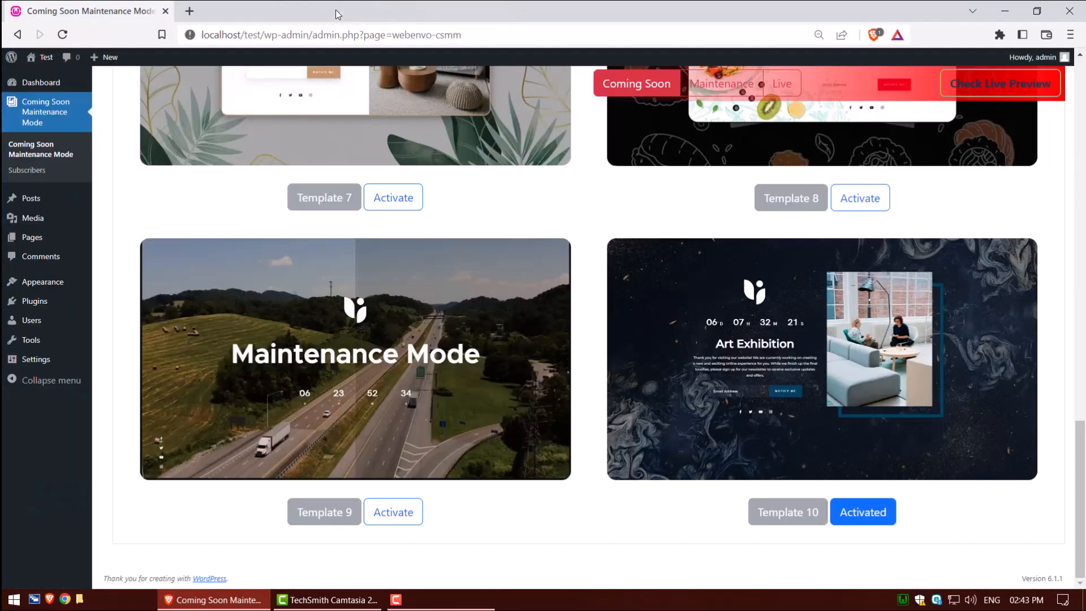
- Add the first eight media library images as background slides in the content settings
{"action": "scroll", "coordinate": [345, 198], "scroll_direction": "up", "scroll_amount": 12}
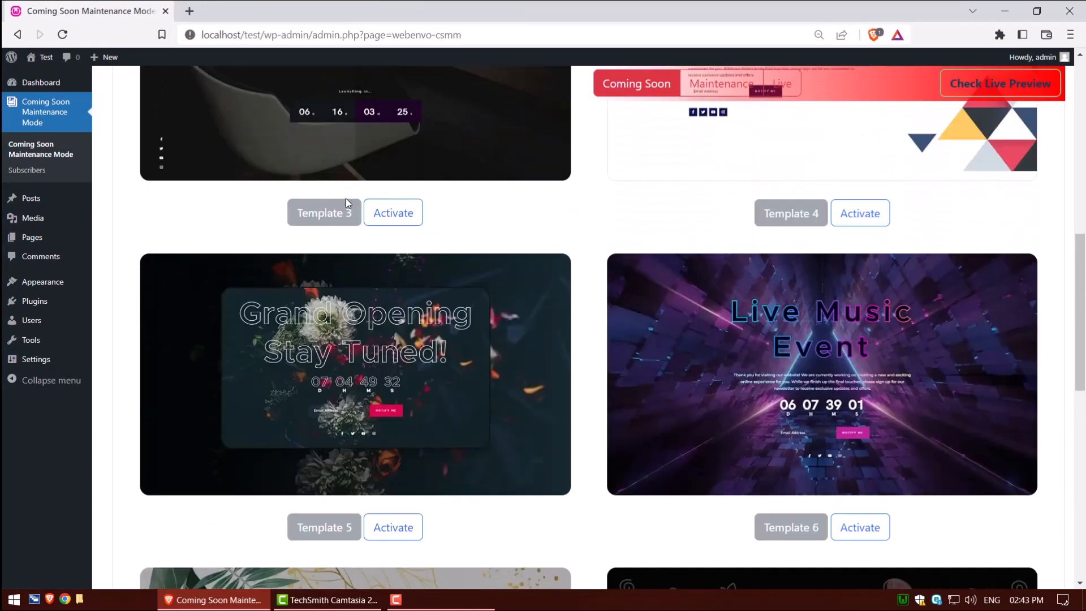
{"action": "scroll", "coordinate": [346, 202], "scroll_direction": "up", "scroll_amount": 8}
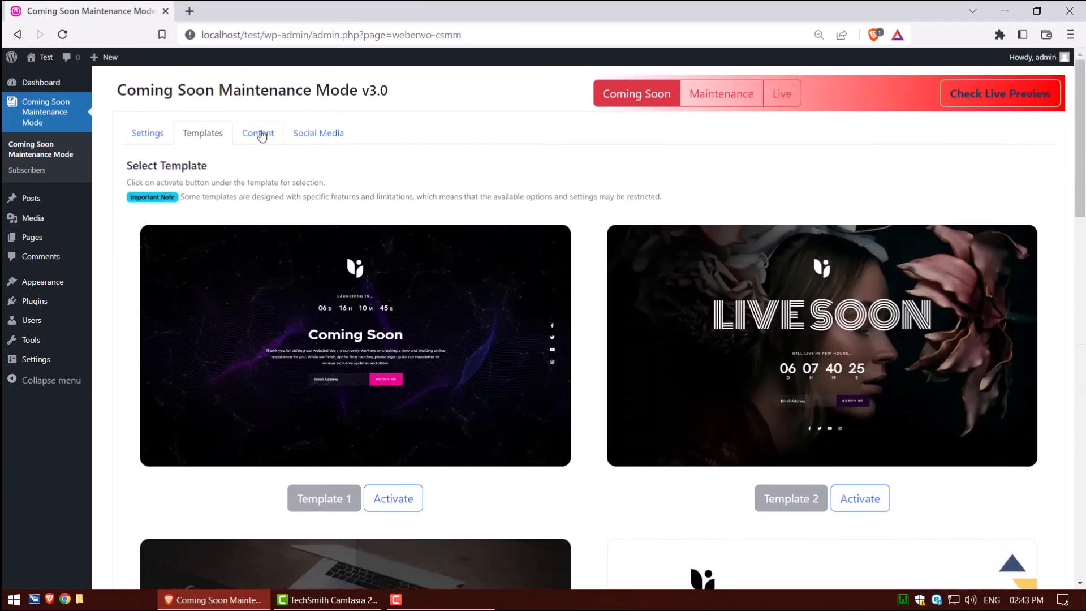
{"action": "left_click", "coordinate": [260, 134]}
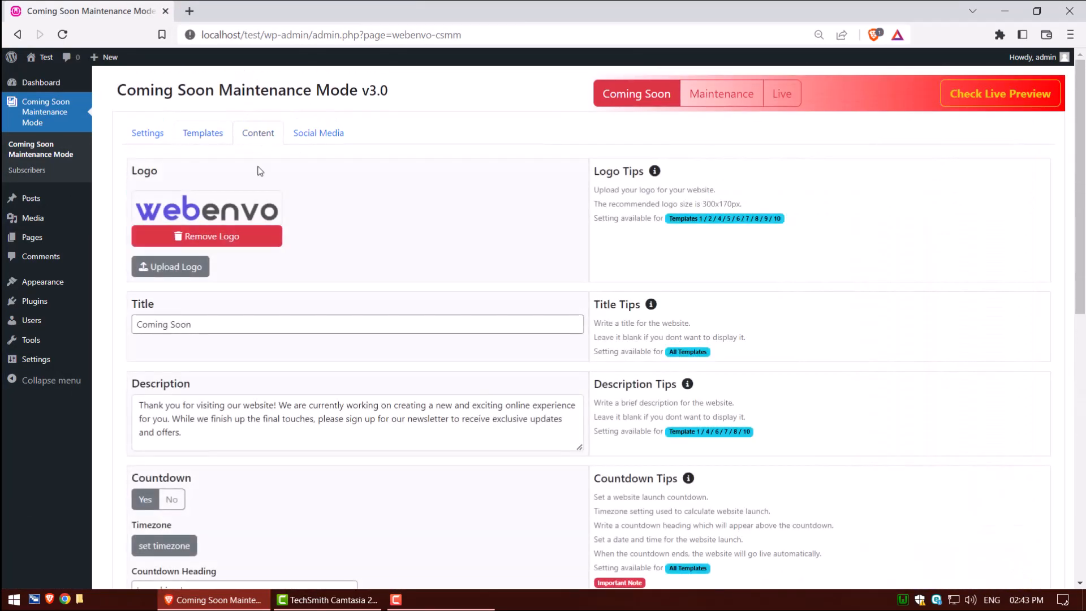
{"action": "scroll", "coordinate": [287, 350], "scroll_direction": "down", "scroll_amount": 8}
{"action": "scroll", "coordinate": [283, 346], "scroll_direction": "down", "scroll_amount": 3}
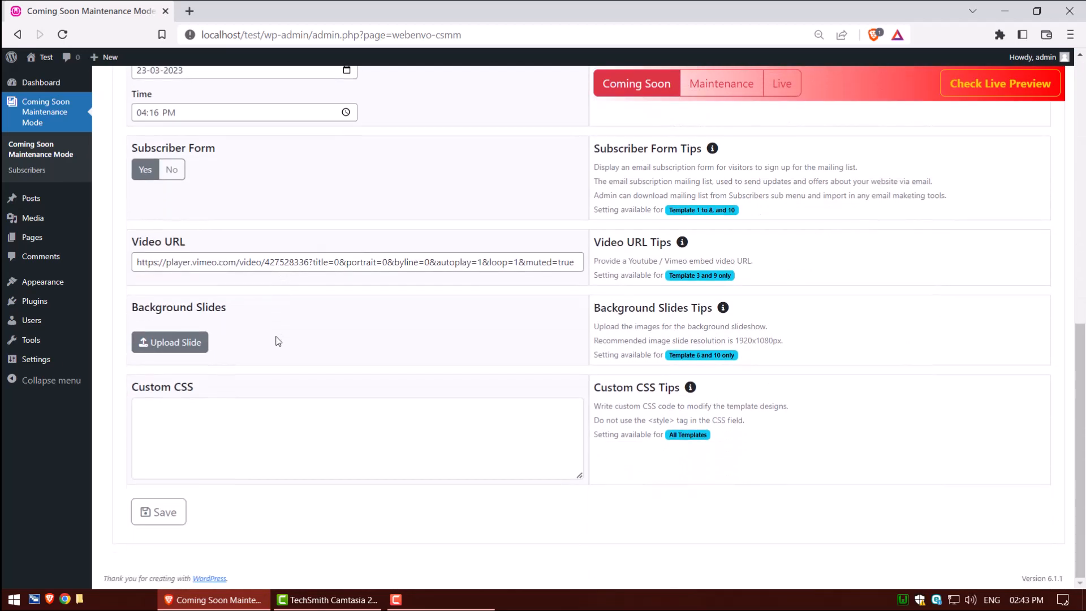
{"action": "left_click", "coordinate": [183, 344]}
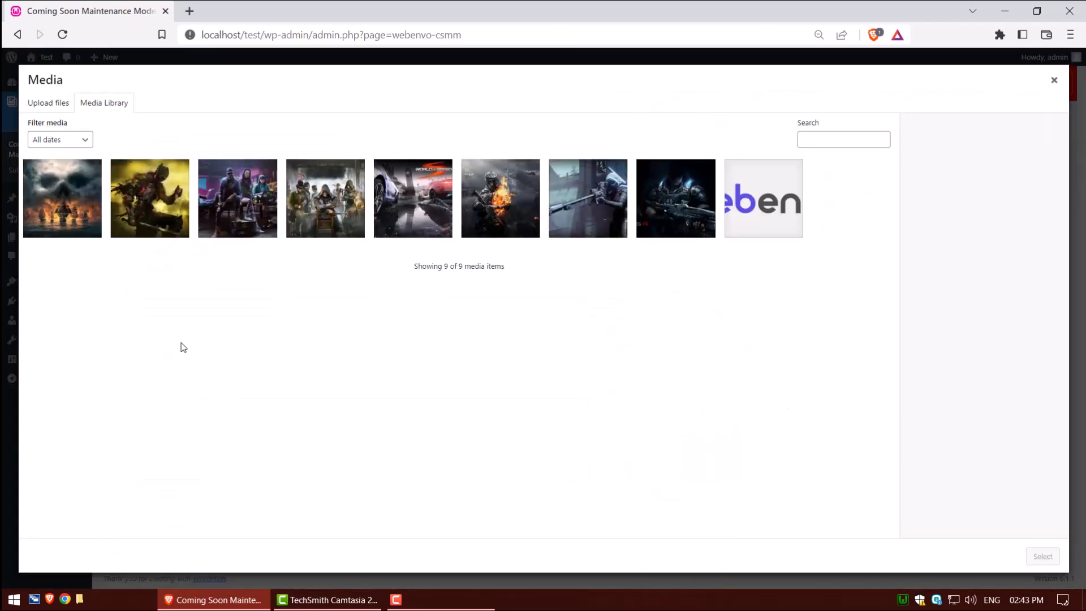
{"action": "left_click", "coordinate": [79, 213]}
{"action": "left_click", "coordinate": [682, 221], "text": "shift"}
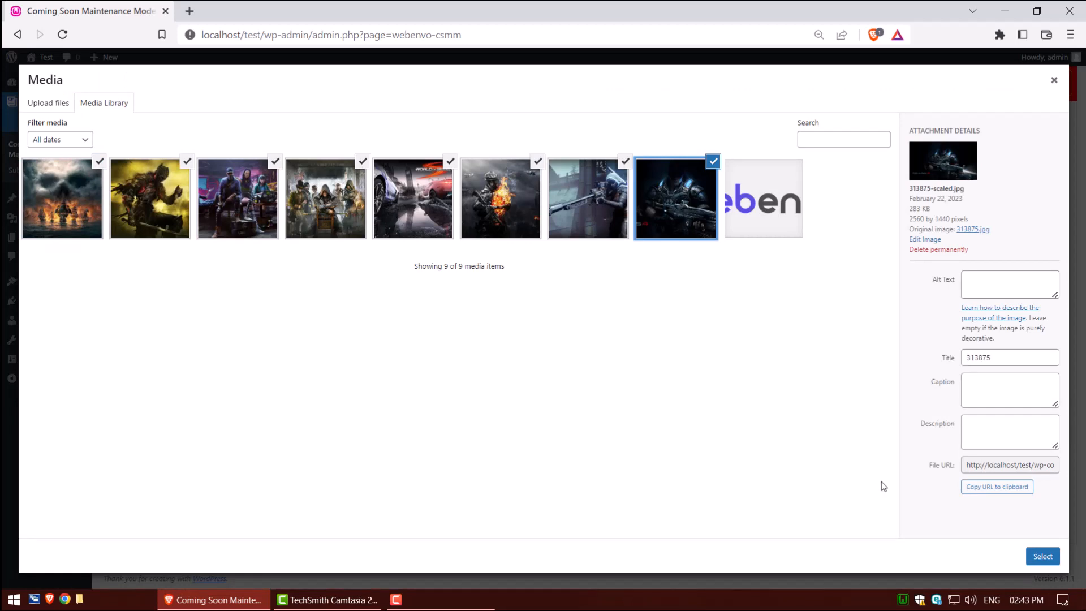
{"action": "left_click", "coordinate": [1041, 557]}
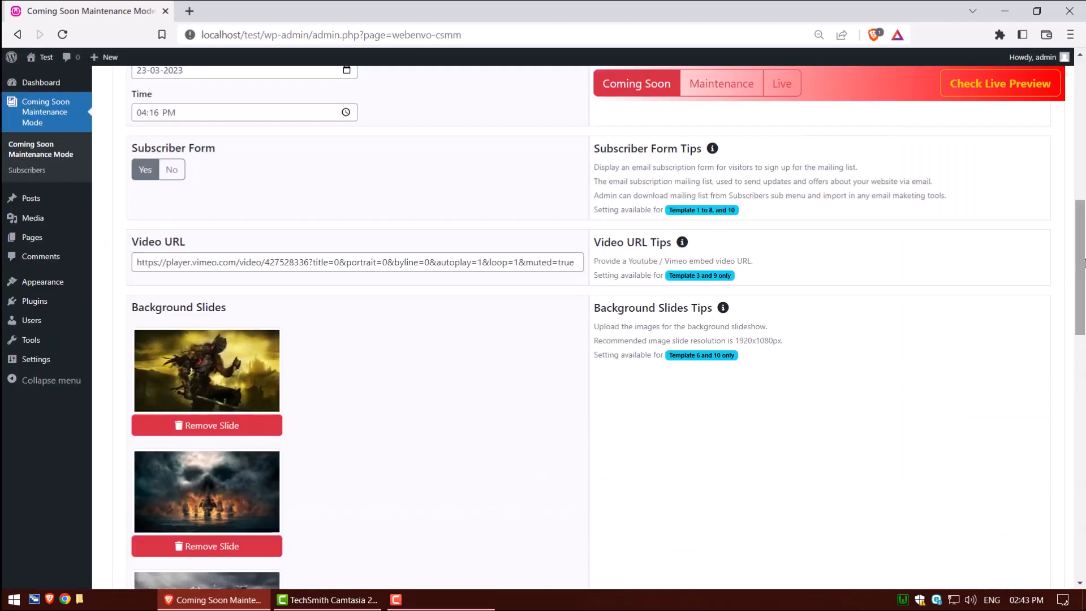
- Save the content settings and open the live preview of the coming soon page
{"action": "left_click_drag", "start_coordinate": [1079, 269], "coordinate": [1079, 512]}
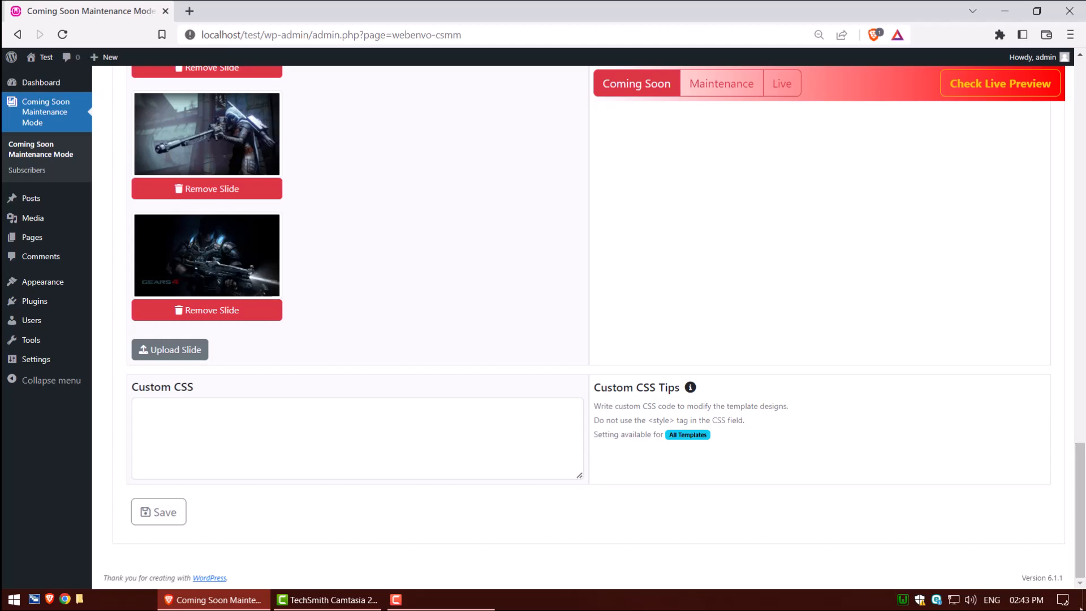
{"action": "left_click", "coordinate": [140, 511]}
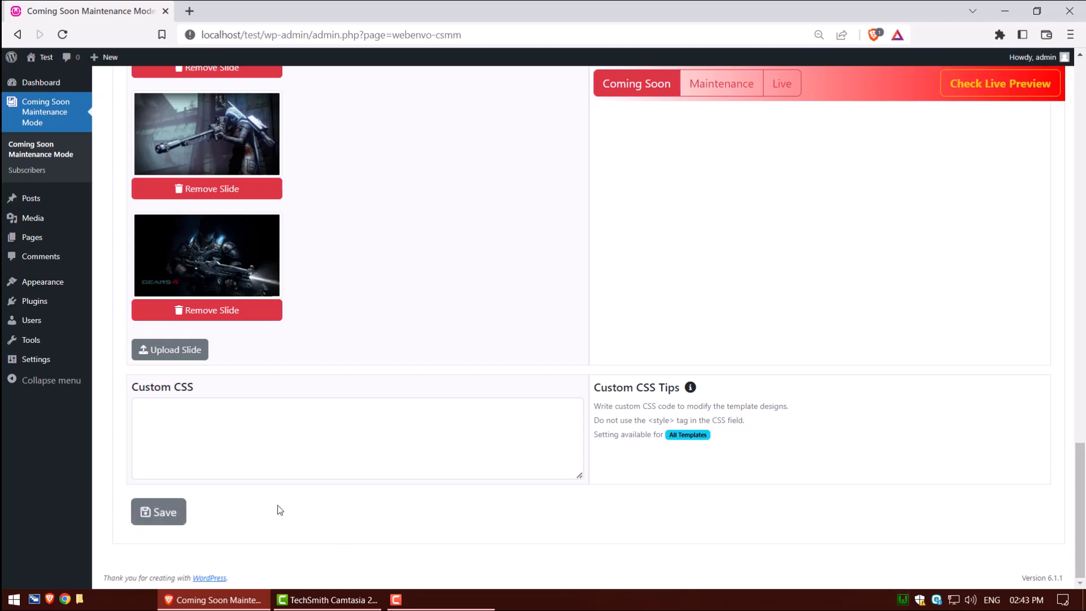
{"action": "left_click", "coordinate": [975, 84]}
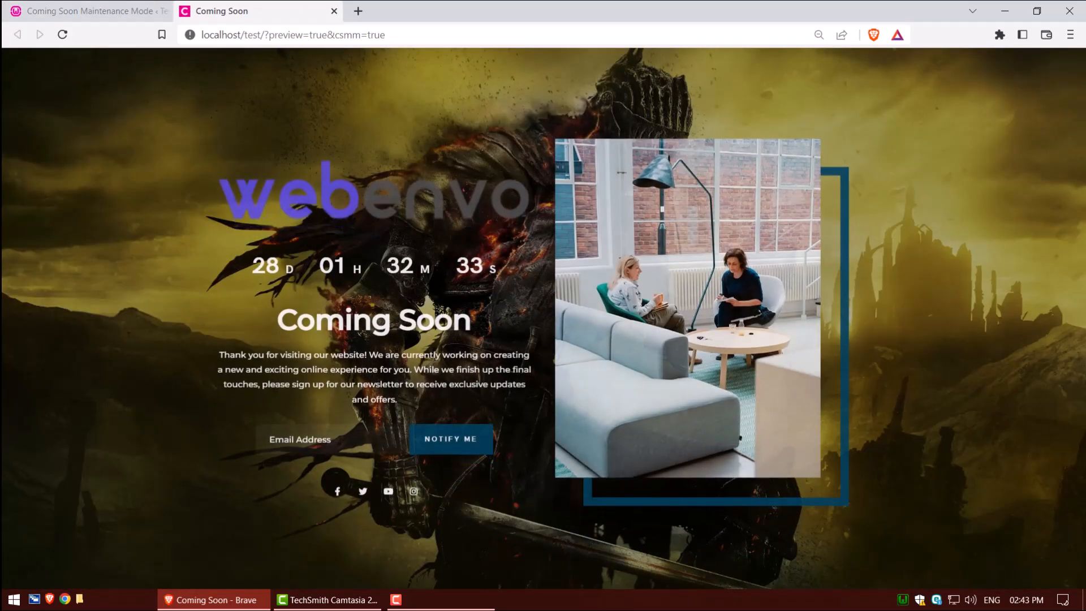